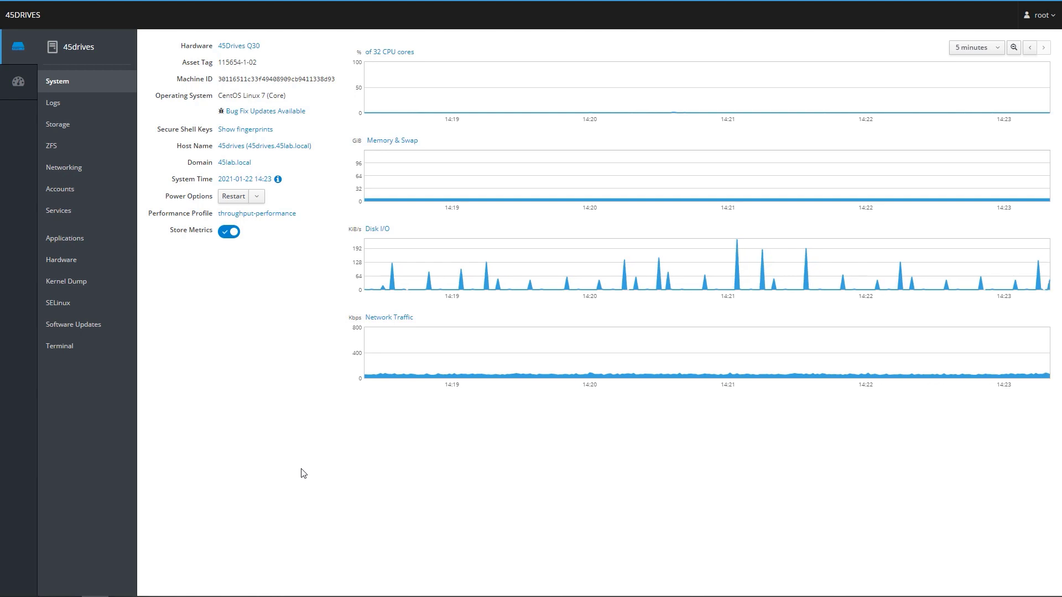
# Open the ZFS Storage Pools page from the sidebar, which shows no pools yet.
pyautogui.click(63, 153)
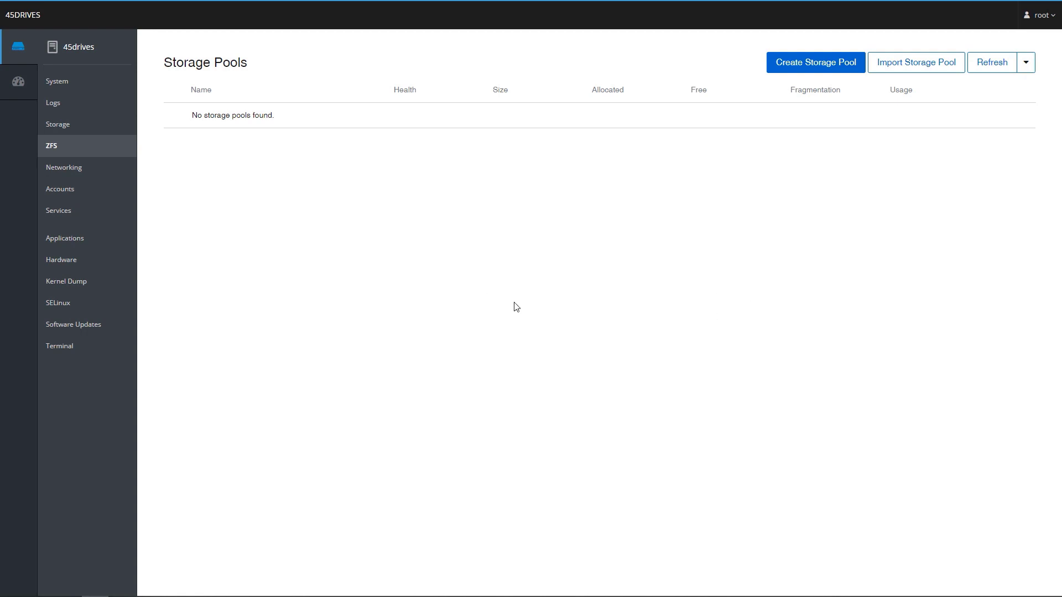
# Highlight the message saying no storage pools exist, then clear the highlight.
pyautogui.moveTo(280, 115); pyautogui.dragTo(195, 129)
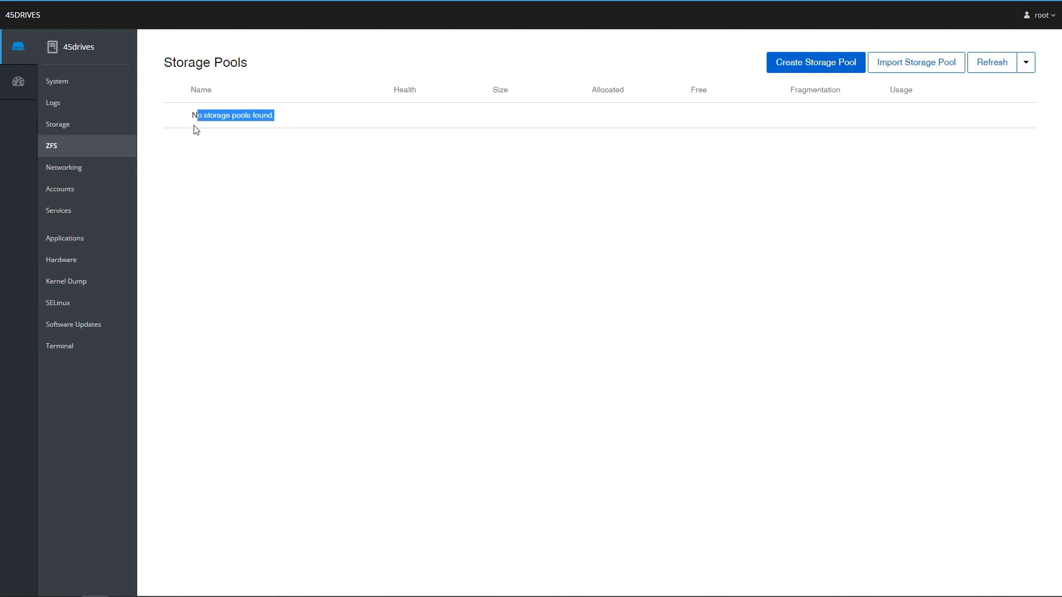
pyautogui.click(457, 219)
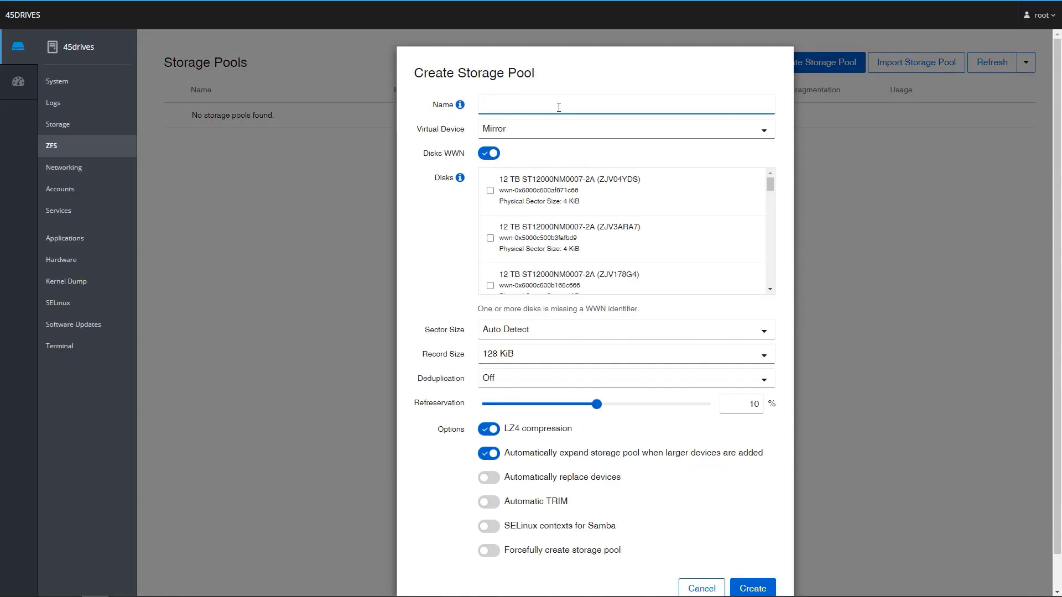
# Name the new pool 'tank', choose RaidZ1, and identify disks by Virtual Device Mapping instead of WWN.
pyautogui.write('tank')
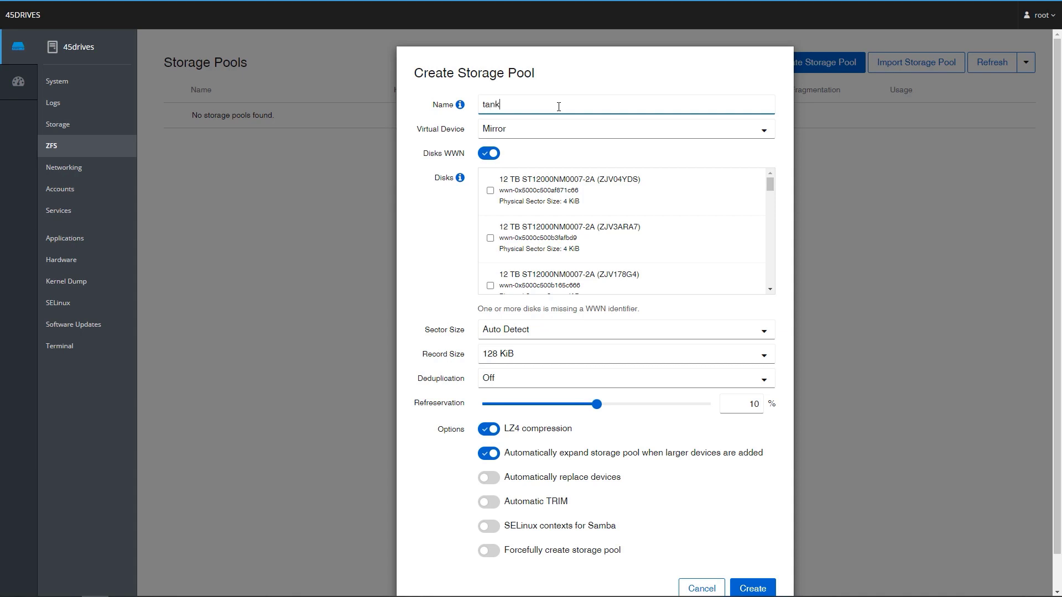
pyautogui.click(528, 130)
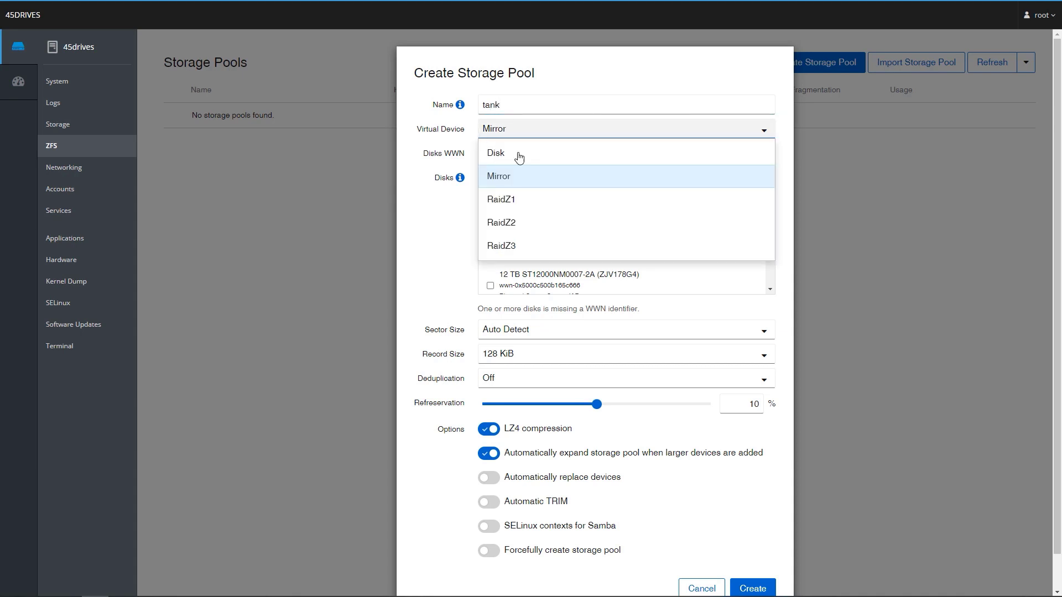
pyautogui.click(510, 201)
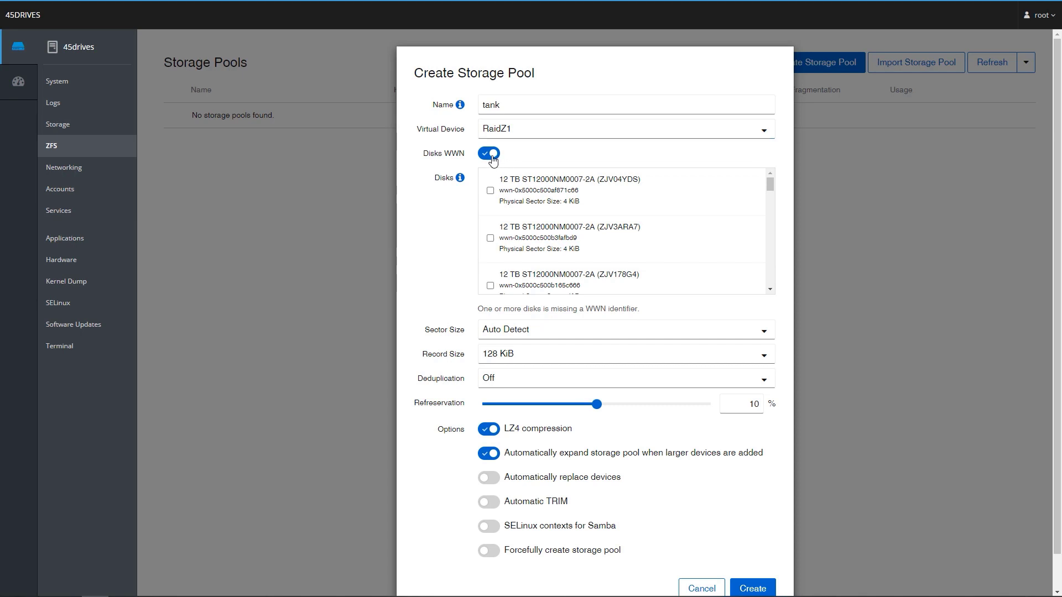
pyautogui.click(491, 155)
pyautogui.click(498, 177)
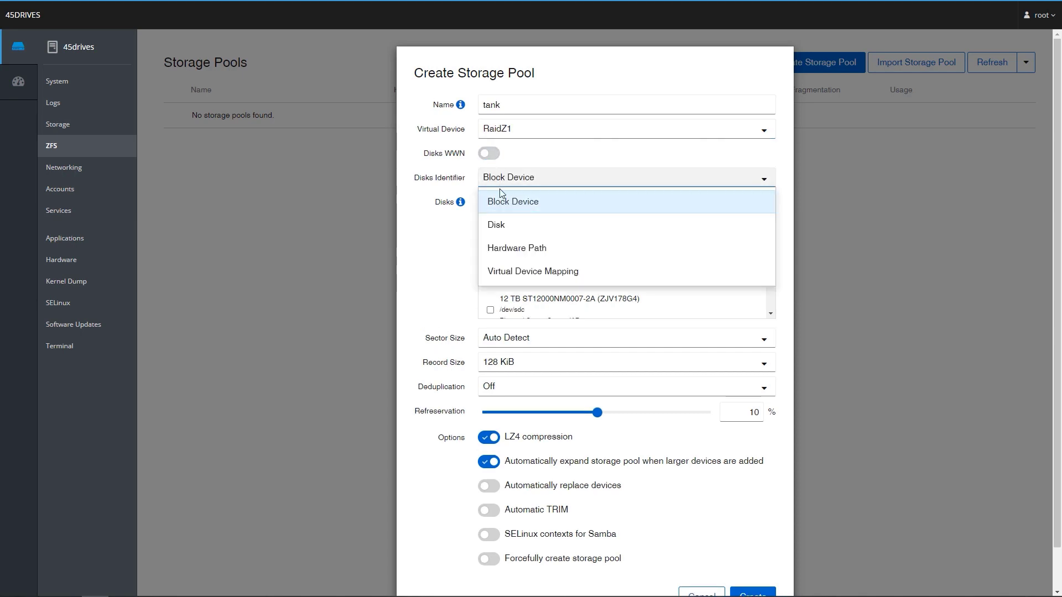
pyautogui.click(514, 273)
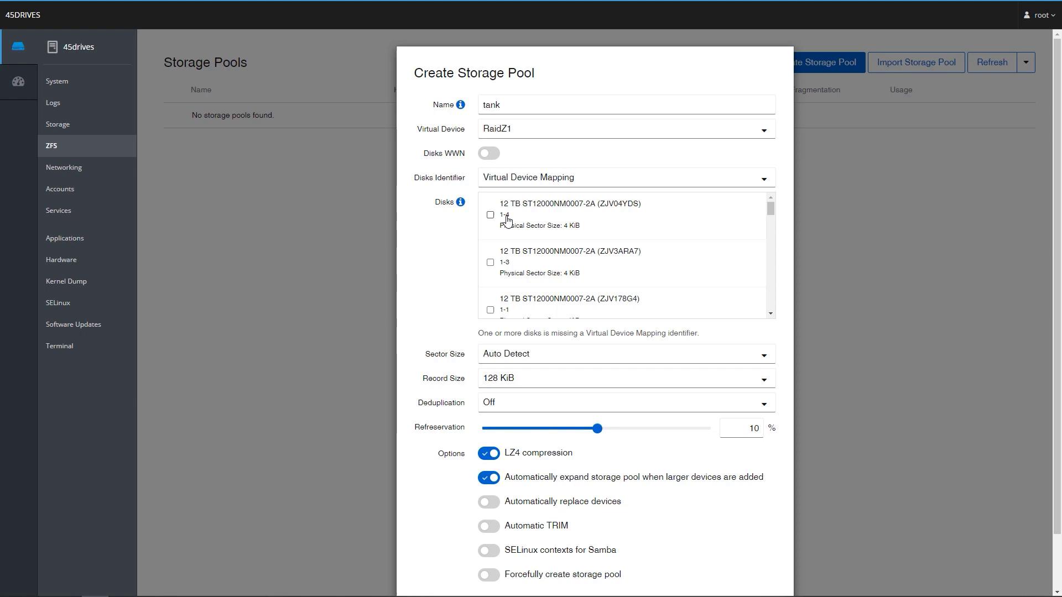
# Tick the 12 TB drives, including ZJV3ARA7, set refreservation to 0%, and create the pool.
pyautogui.scroll(-1, 507, 220)
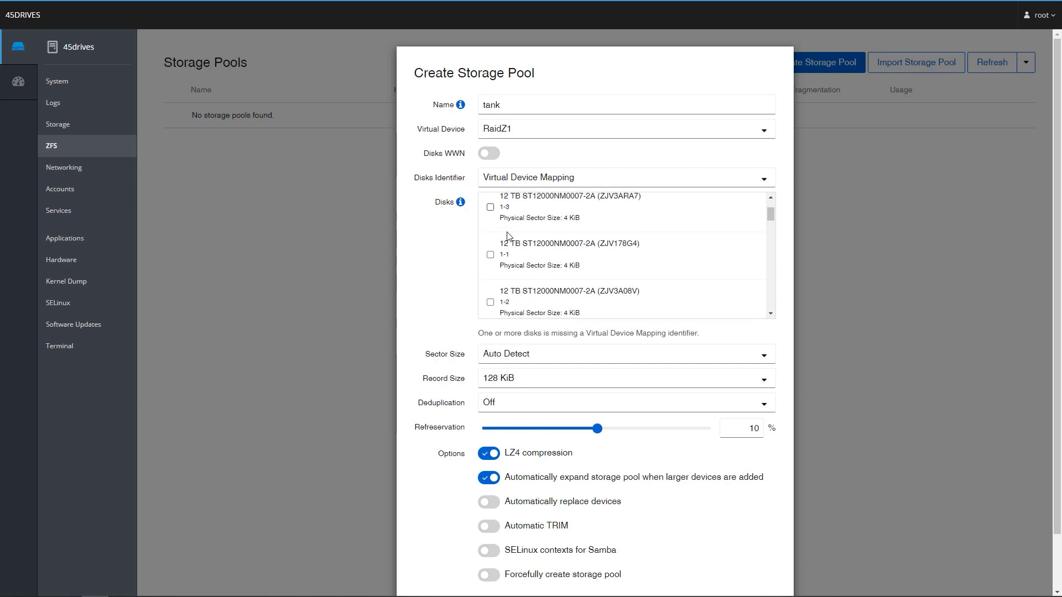
pyautogui.scroll(1, 497, 248)
pyautogui.click(490, 262)
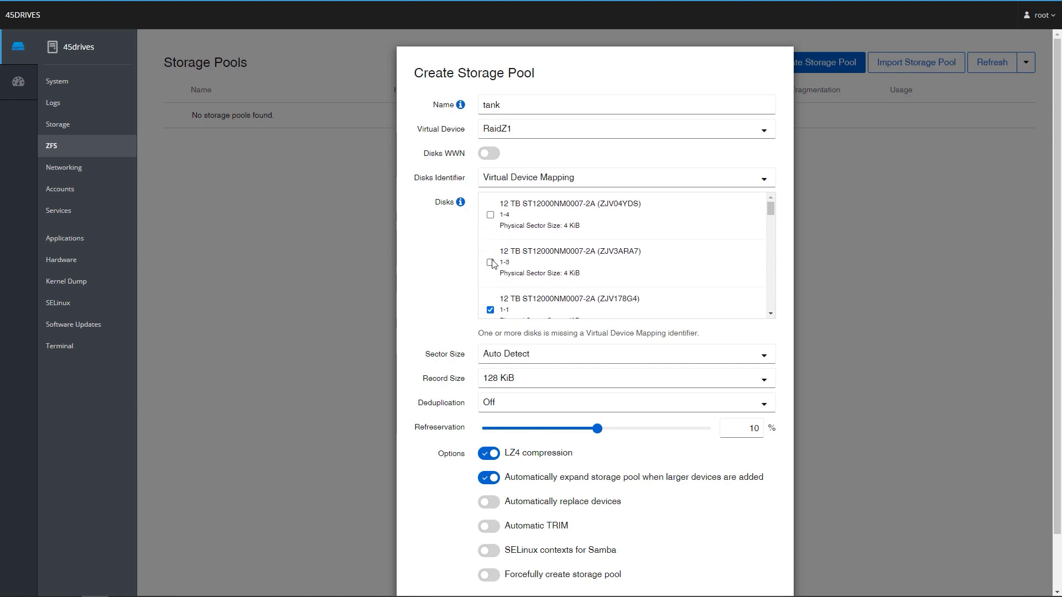
pyautogui.click(490, 215)
pyautogui.scroll(-5, 542, 243)
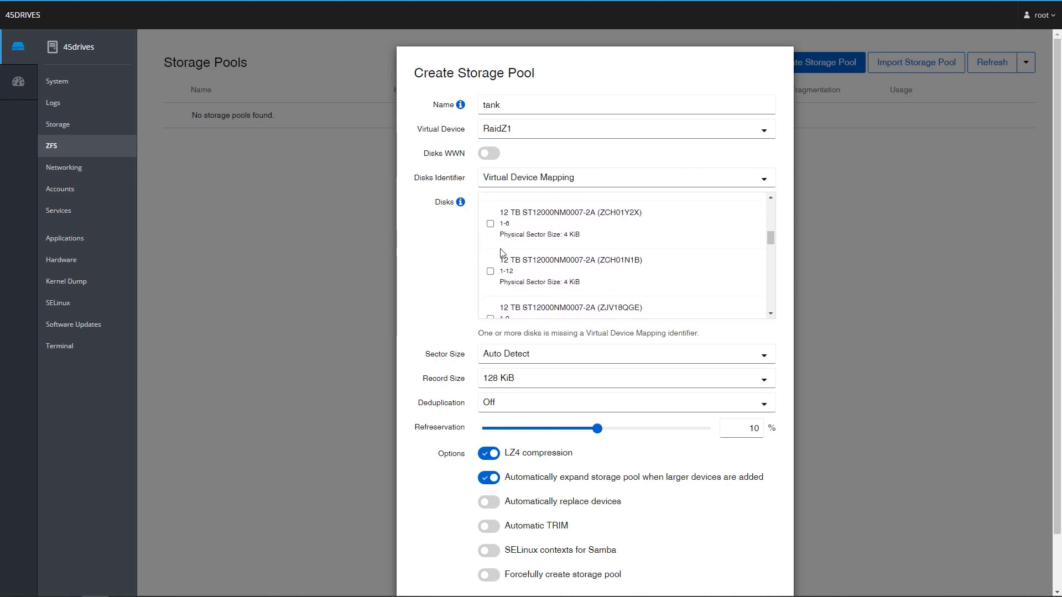
pyautogui.scroll(-3, 514, 260)
pyautogui.scroll(-5, 536, 258)
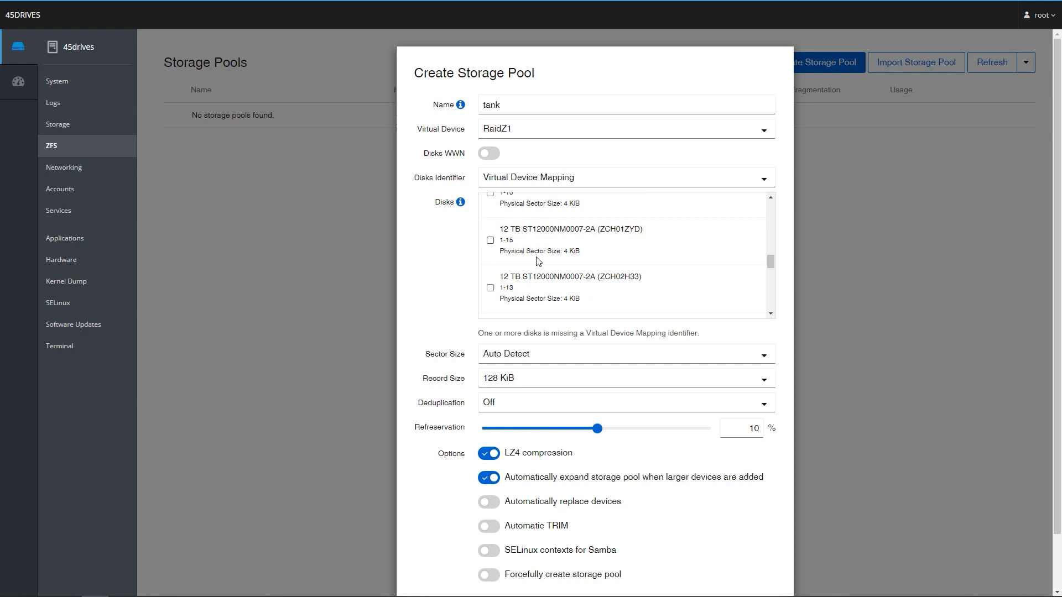
pyautogui.scroll(15, 542, 261)
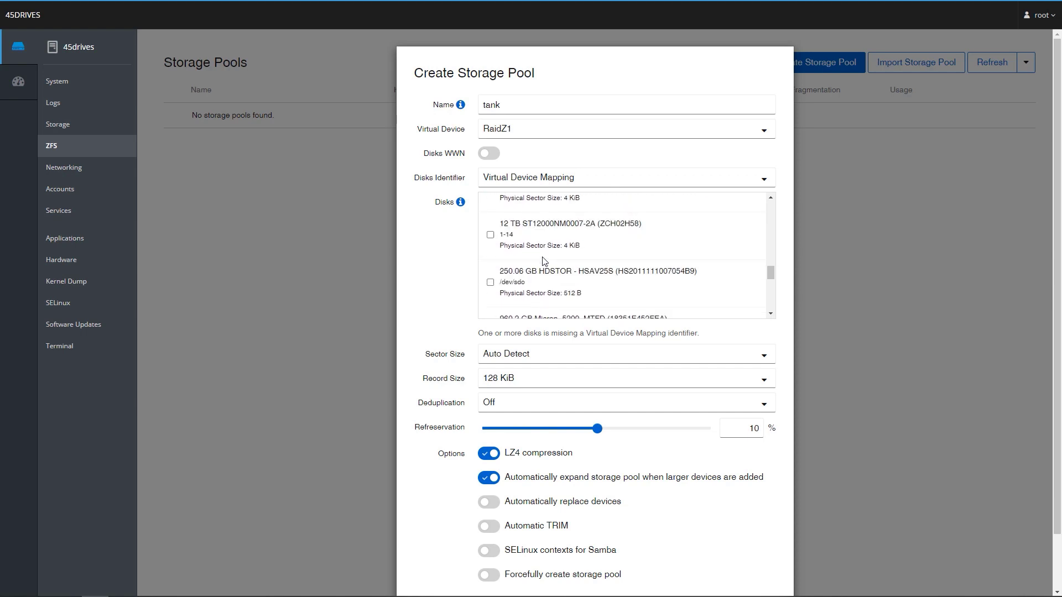
pyautogui.scroll(-3, 544, 261)
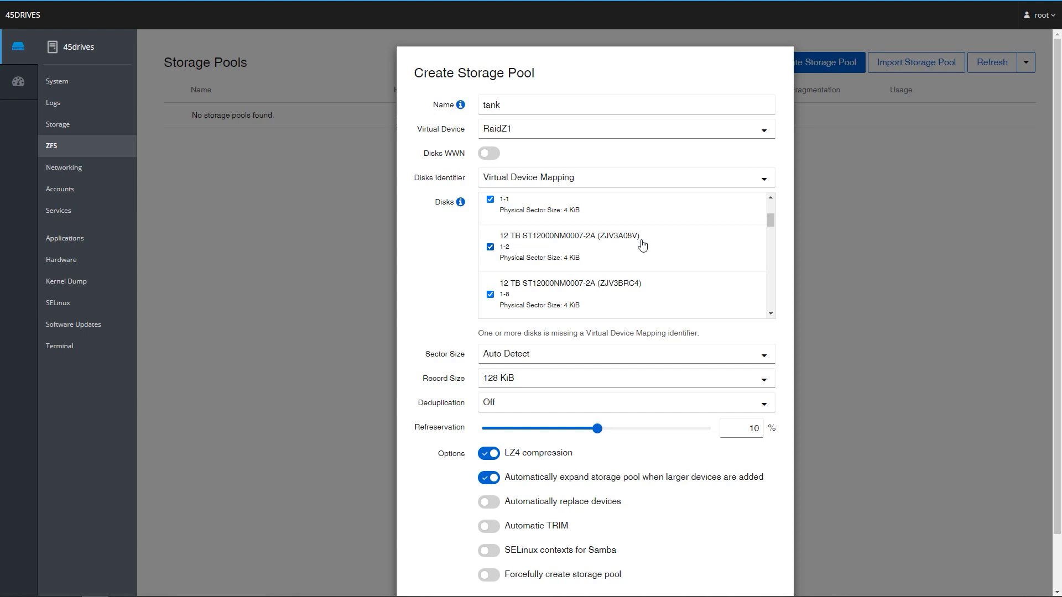
pyautogui.scroll(-2, 606, 356)
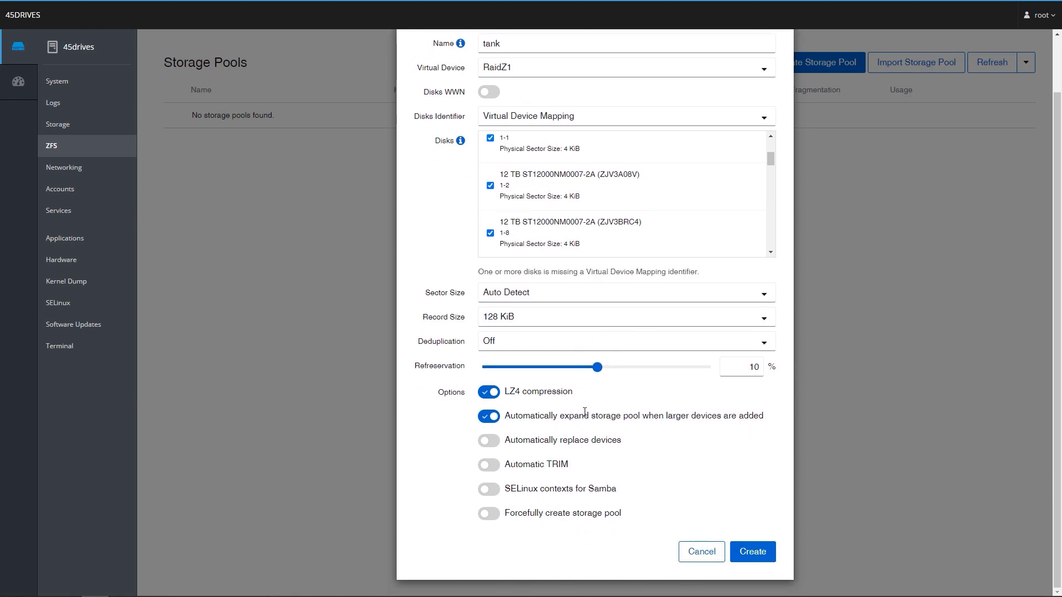
pyautogui.moveTo(596, 368); pyautogui.dragTo(464, 374)
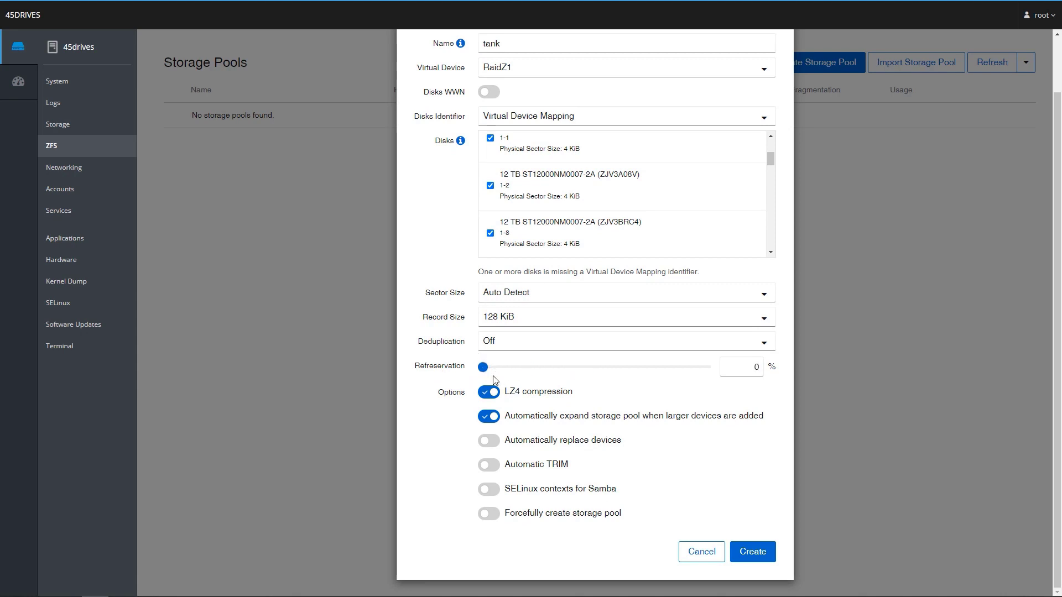
pyautogui.click(752, 553)
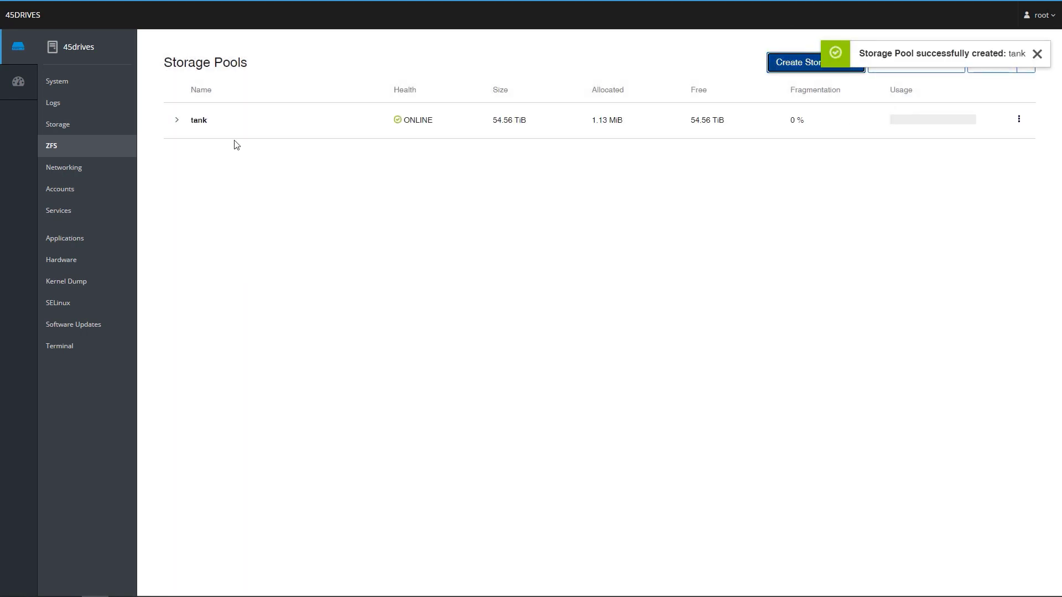
# Expand the tank pool and view its status and devices.
pyautogui.click(182, 131)
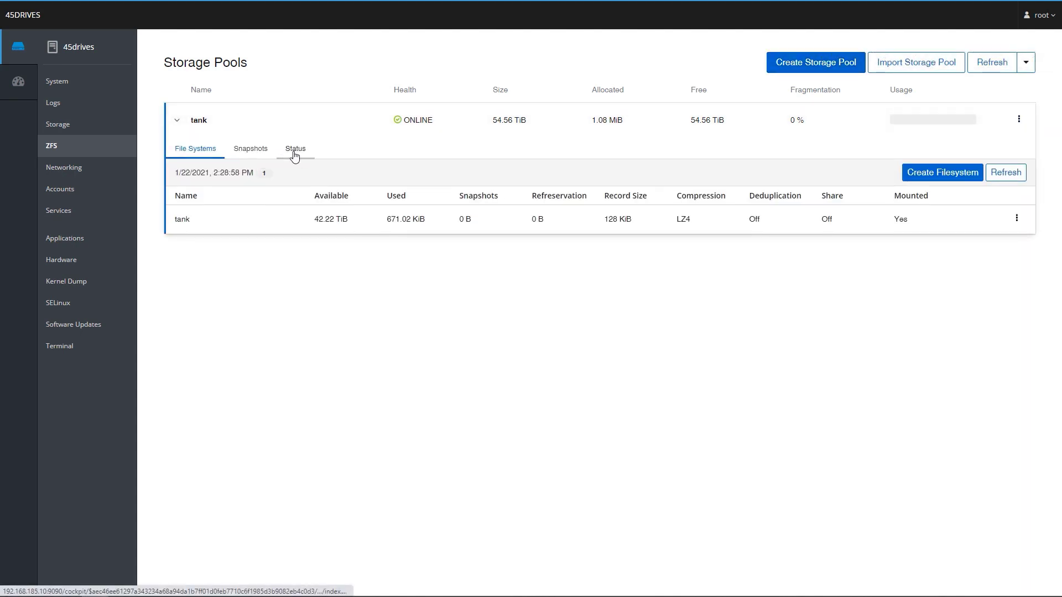
pyautogui.click(294, 150)
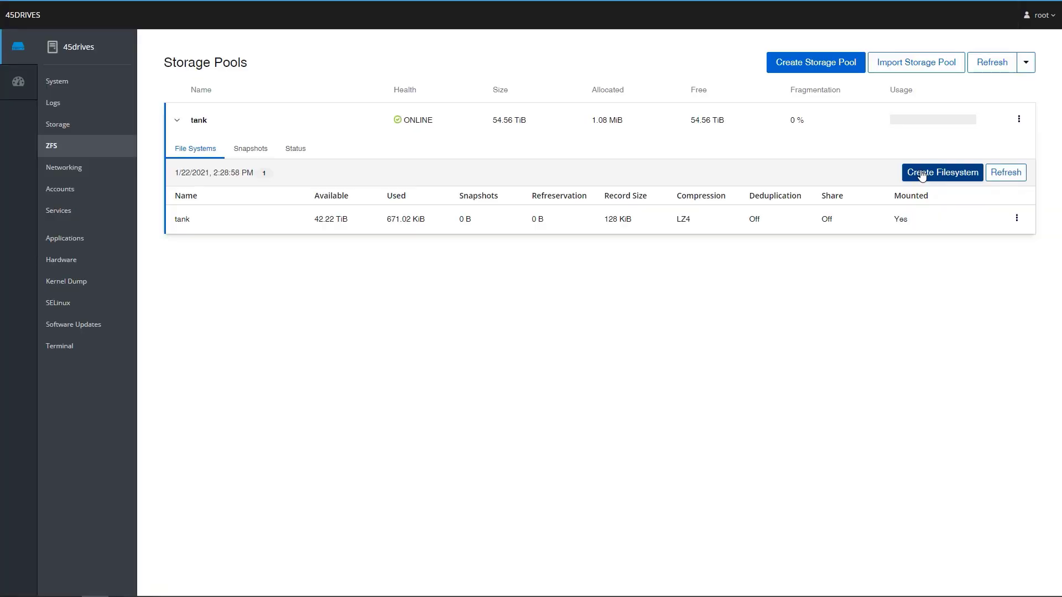
# Create file system tank/share1 with a 5 TiB quota and Samba share enabled.
pyautogui.click(921, 174)
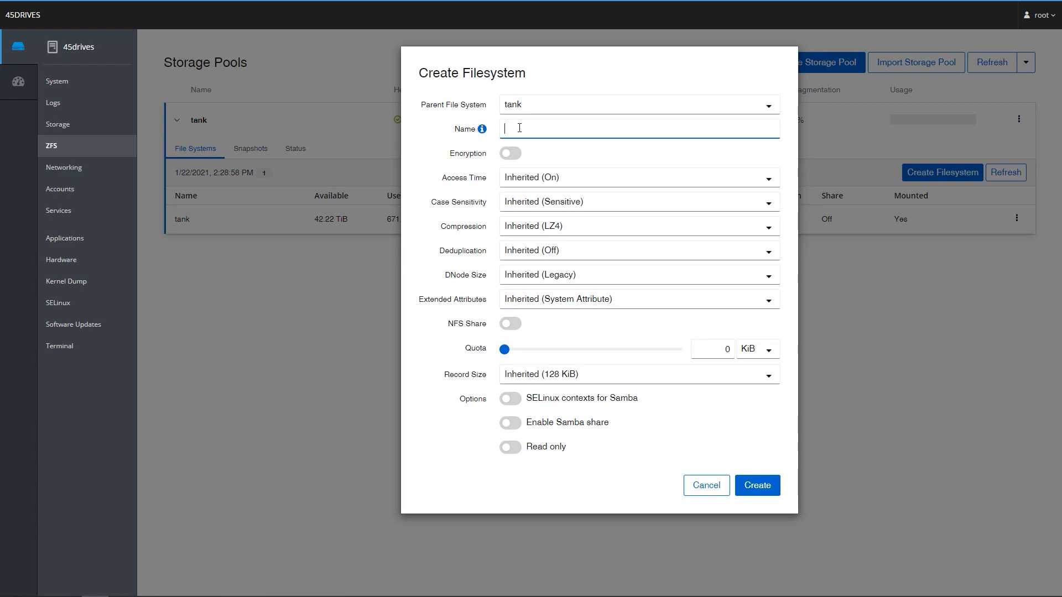
pyautogui.write('share1')
pyautogui.moveTo(505, 354)
pyautogui.mouseDown()
pyautogui.moveTo(528, 355)
pyautogui.moveTo(504, 355)
pyautogui.mouseUp()
pyautogui.doubleClick(712, 347)
pyautogui.write('5')
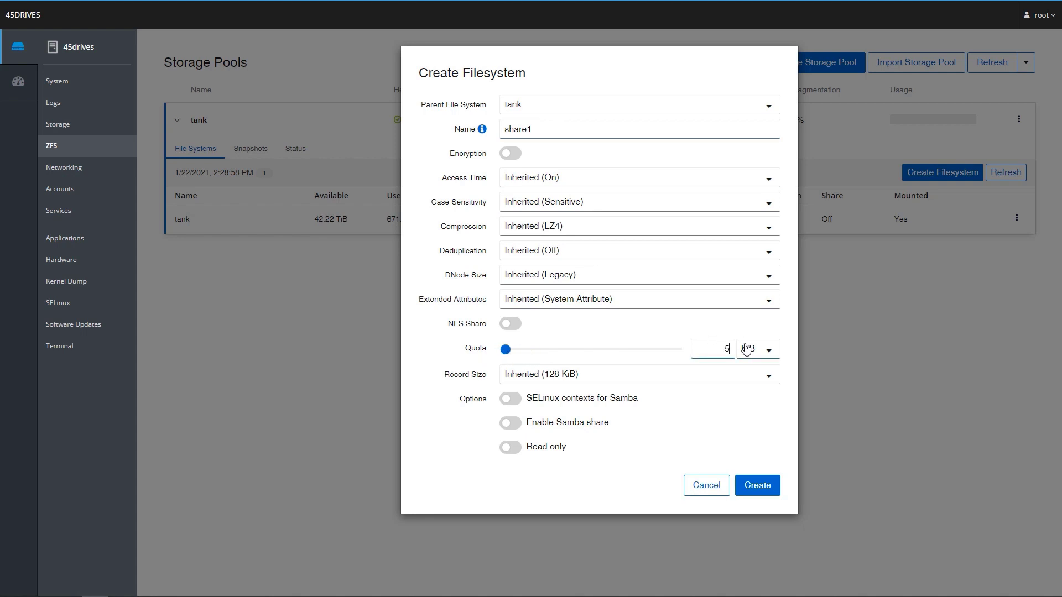
pyautogui.click(746, 348)
pyautogui.click(761, 445)
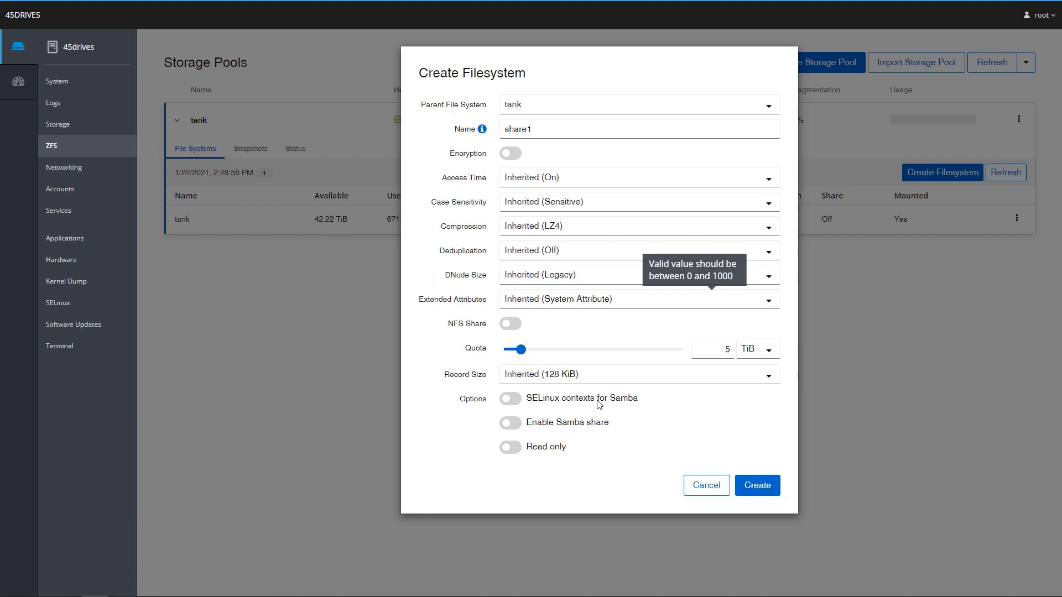
pyautogui.click(560, 391)
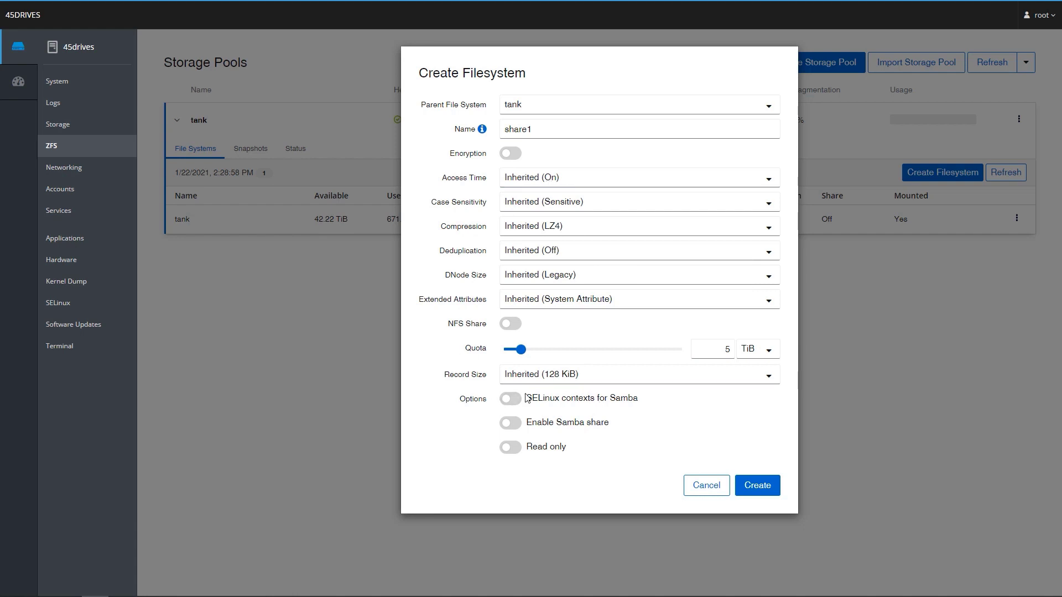
pyautogui.click(511, 424)
pyautogui.click(772, 486)
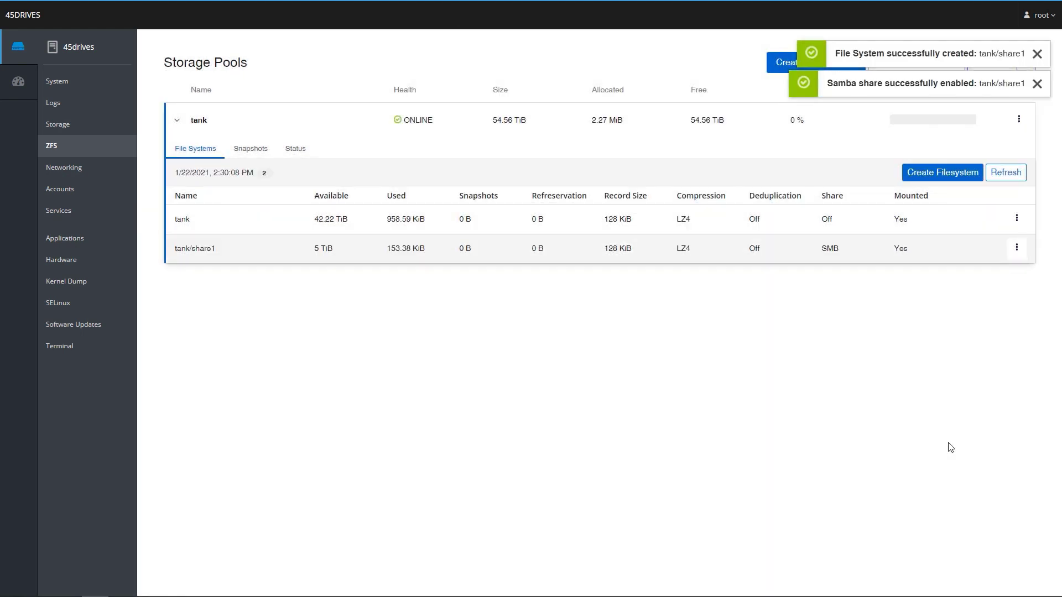
# Highlight share1's row values: tank/share1 name, 5 TiB available, LZ4 compression and SMB share type.
pyautogui.doubleClick(189, 247)
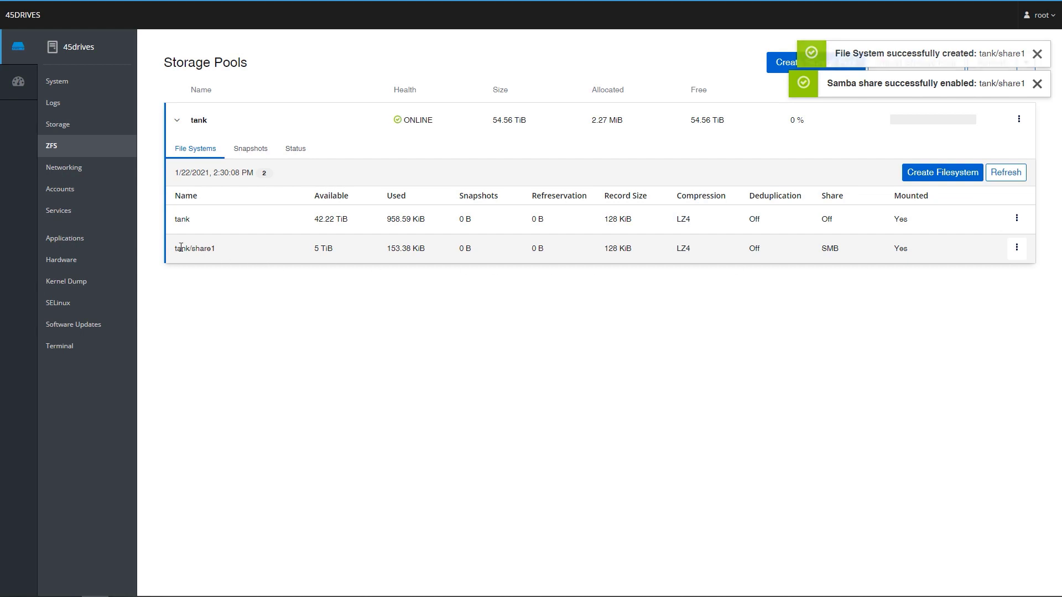
pyautogui.moveTo(211, 249); pyautogui.dragTo(171, 260)
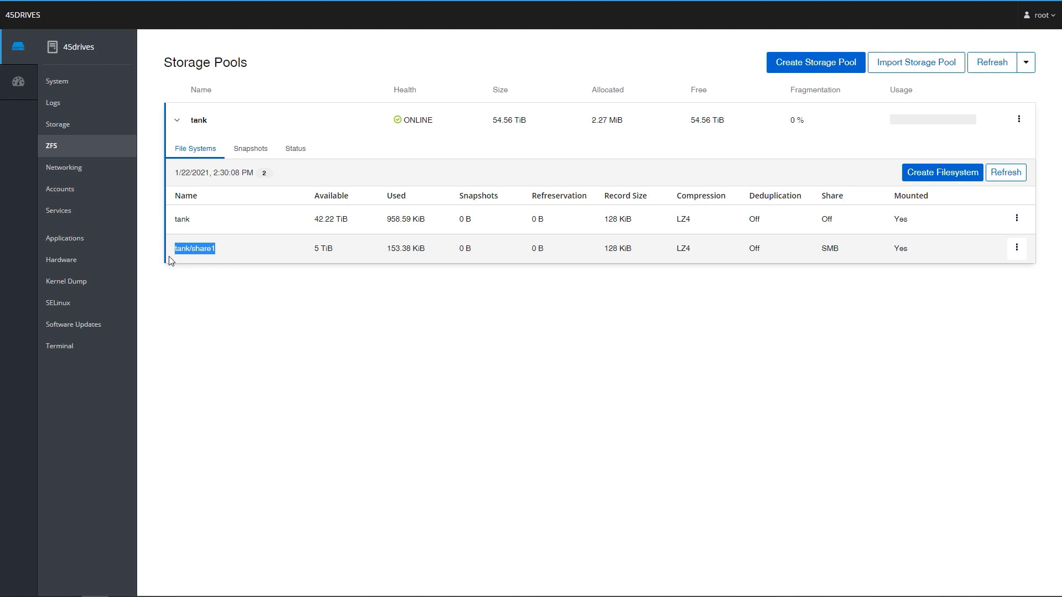
pyautogui.doubleClick(418, 249)
pyautogui.moveTo(347, 253); pyautogui.dragTo(308, 255)
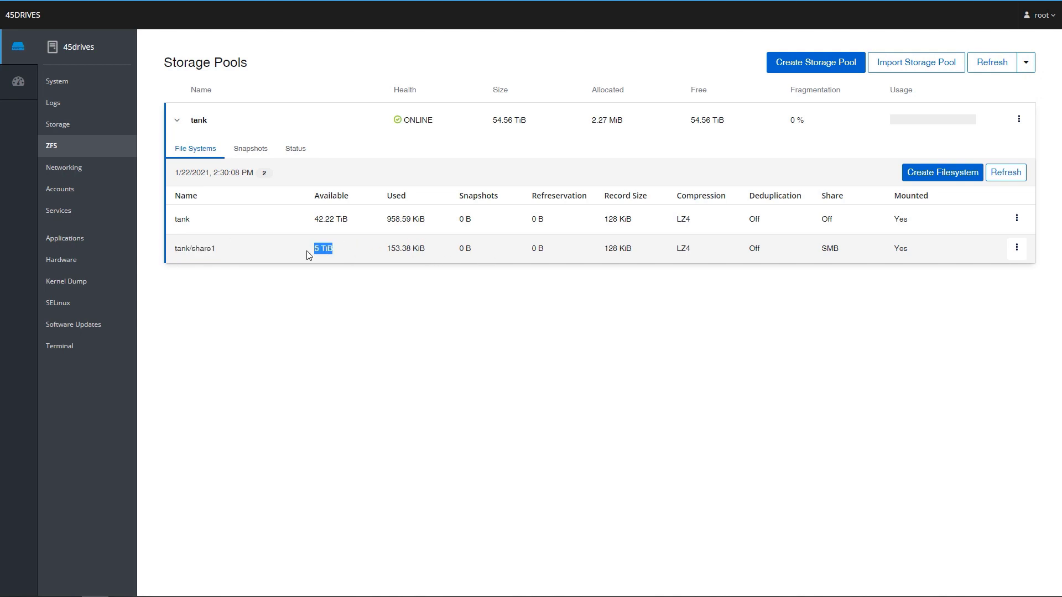
pyautogui.click(309, 255)
pyautogui.moveTo(715, 253); pyautogui.dragTo(653, 242)
pyautogui.click(749, 253)
pyautogui.moveTo(825, 244); pyautogui.dragTo(808, 260)
pyautogui.click(852, 273)
# In share1's Samba share settings, enable Additional with 'vfs objects = shadow copy2' and apply.
pyautogui.click(1017, 252)
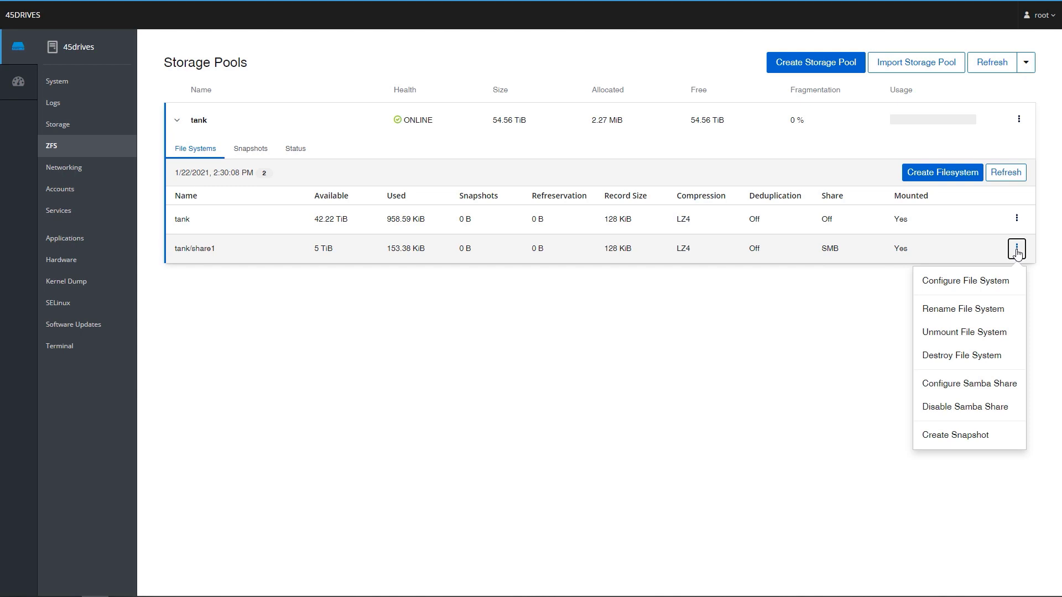
pyautogui.click(982, 387)
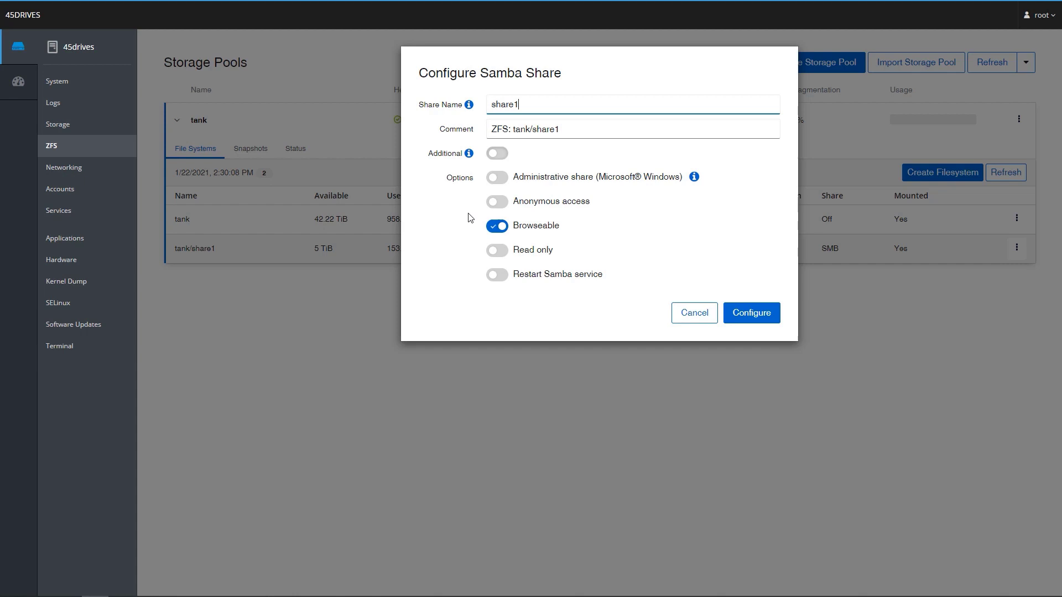
pyautogui.click(499, 155)
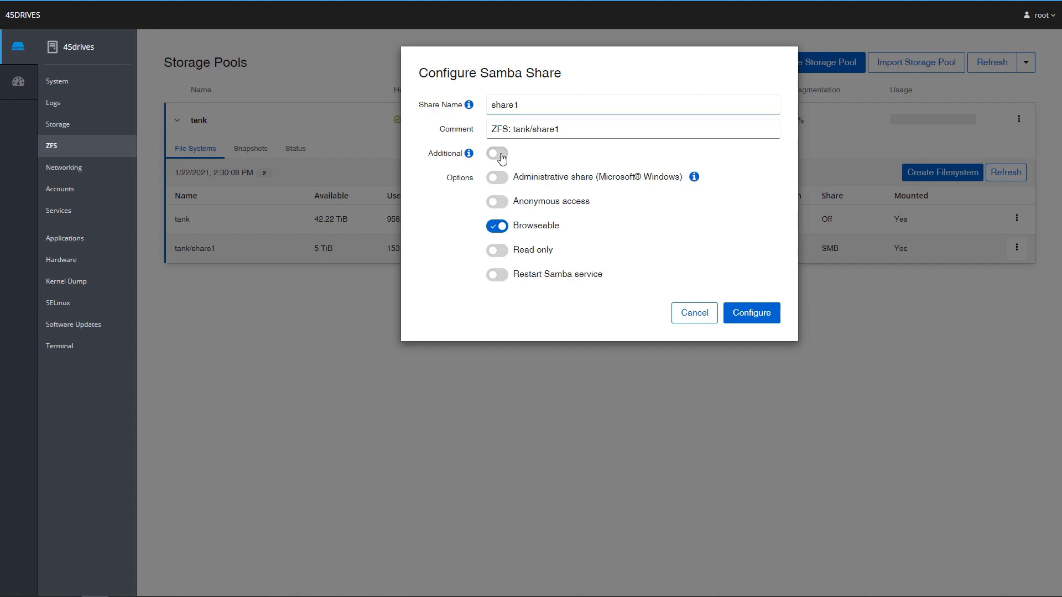
pyautogui.click(513, 197)
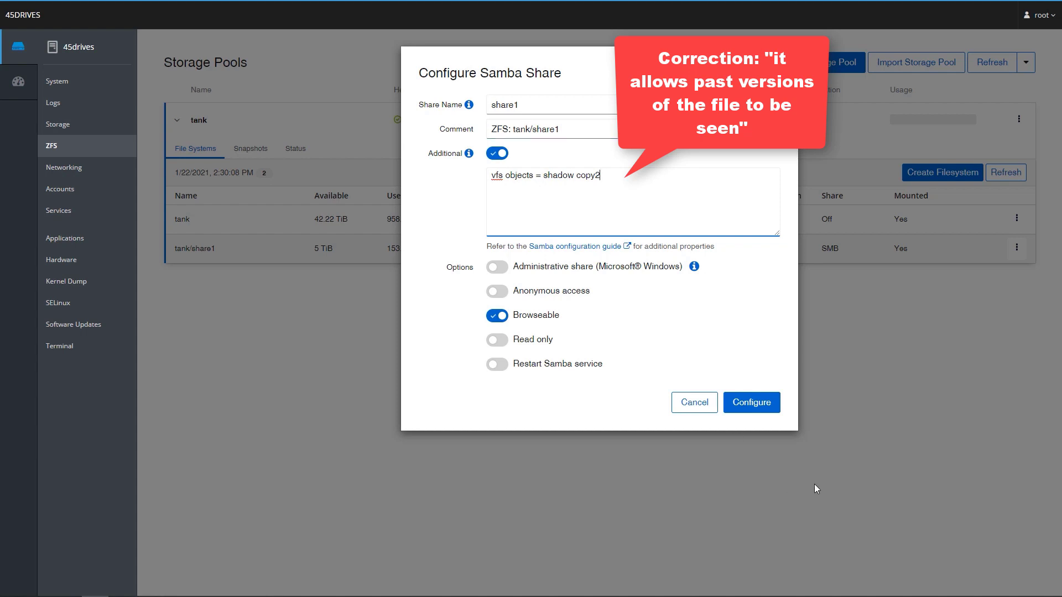
pyautogui.click(752, 402)
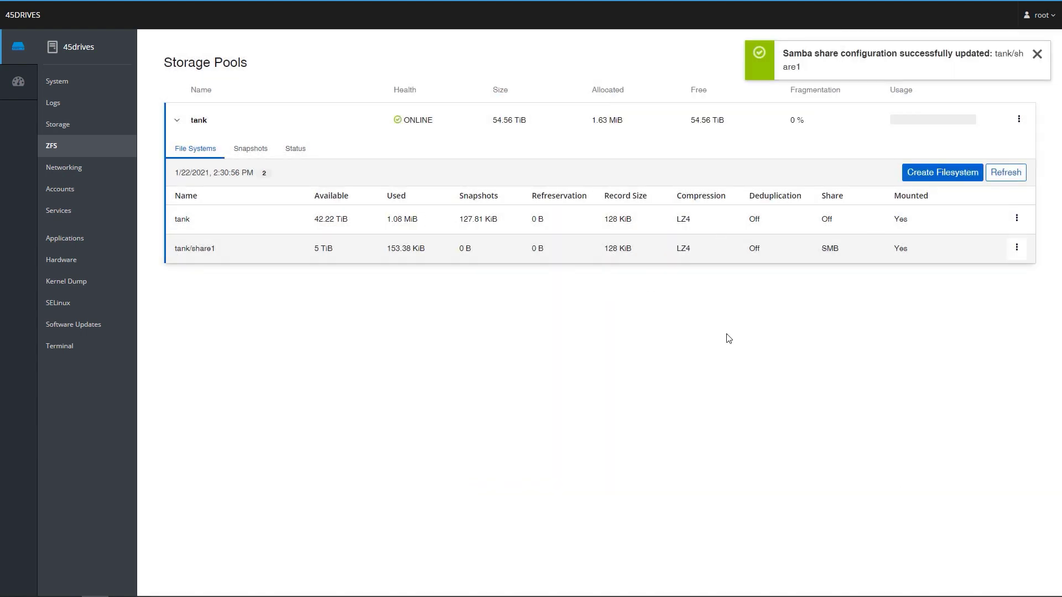
# Delete the 'vfs objects = shadow copy2' line from share1's Samba settings, turn Additional off, and save.
pyautogui.click(1016, 248)
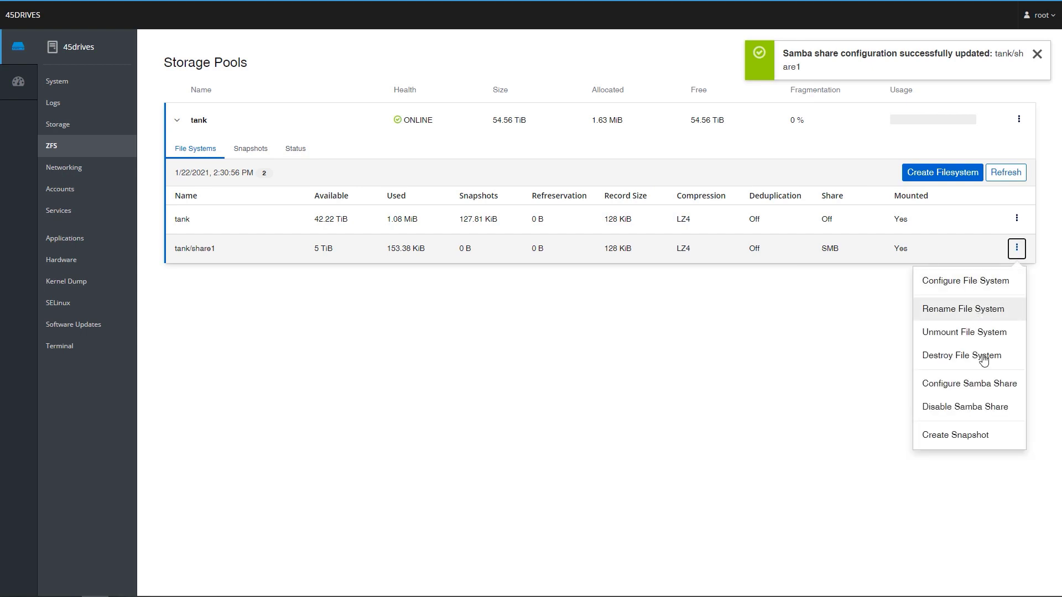
pyautogui.click(982, 387)
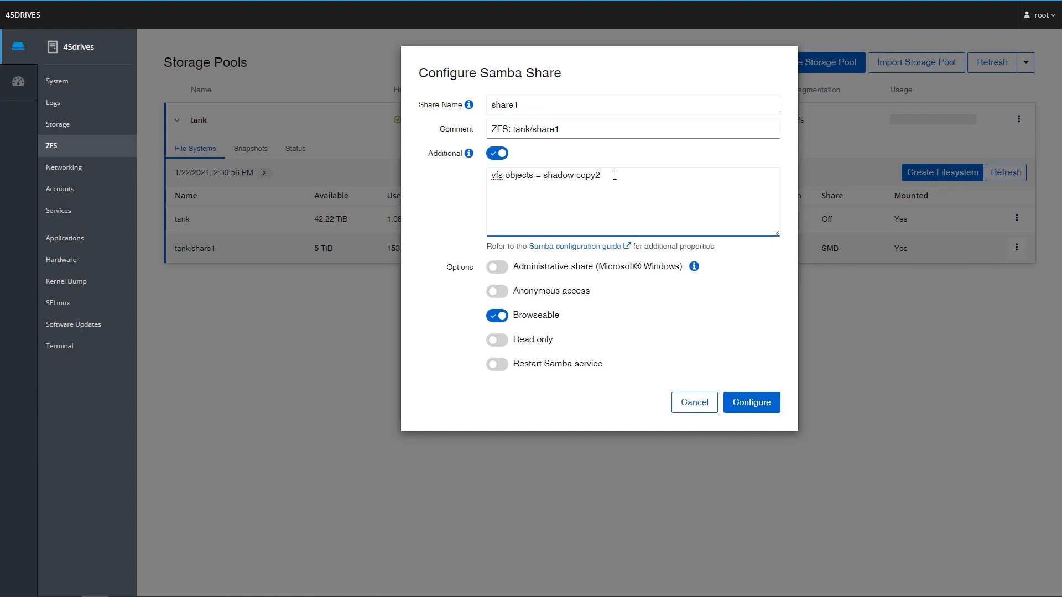
pyautogui.moveTo(614, 175); pyautogui.dragTo(408, 172)
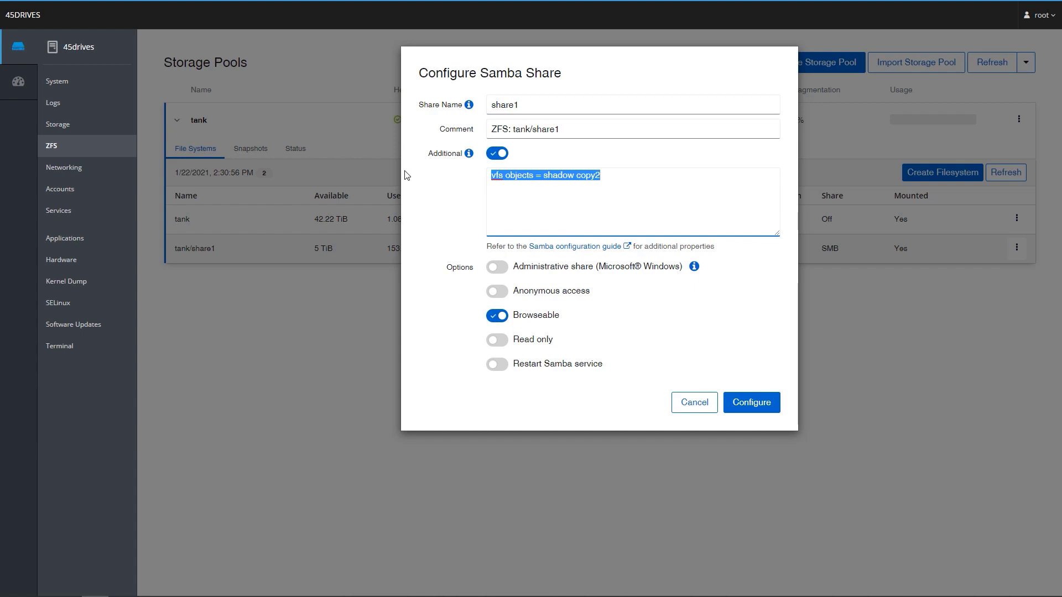
pyautogui.press('BackSpace')
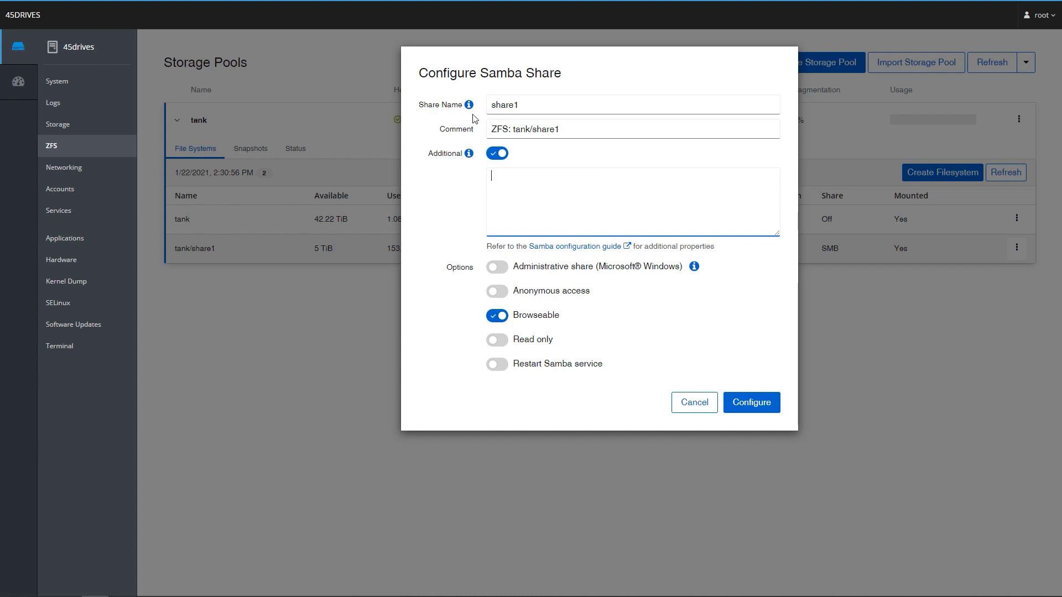
pyautogui.click(498, 156)
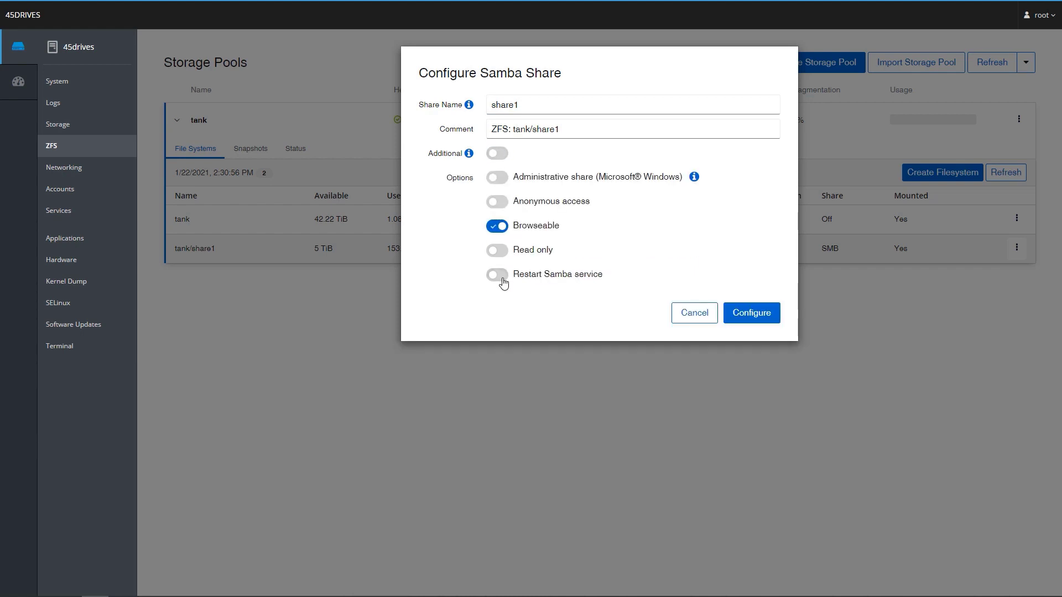
pyautogui.click(769, 315)
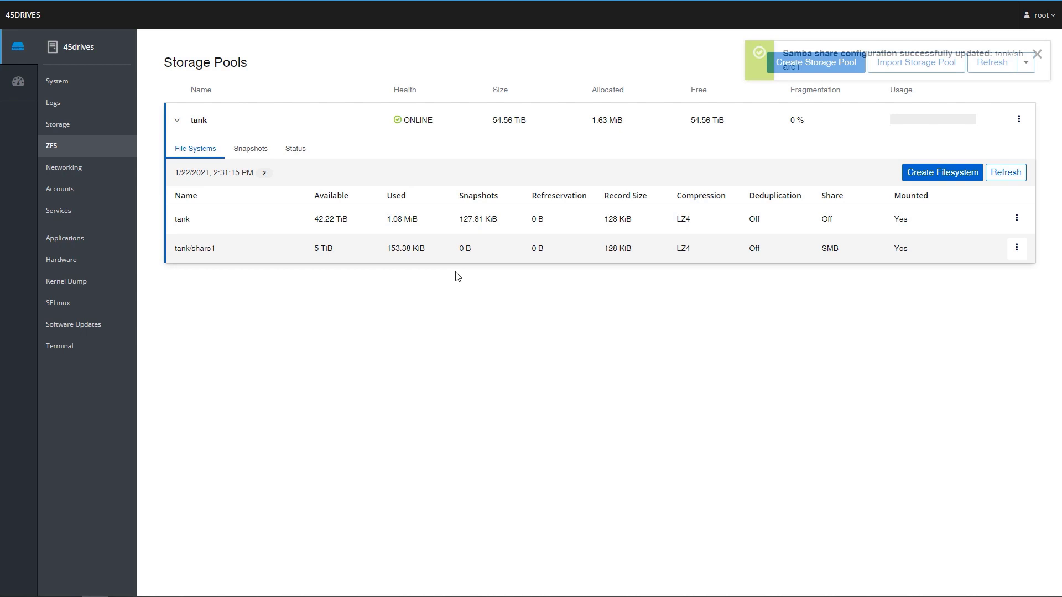
# Create tank/nfsexport with a 1 TiB quota and NFS sharing on with default options.
pyautogui.click(918, 172)
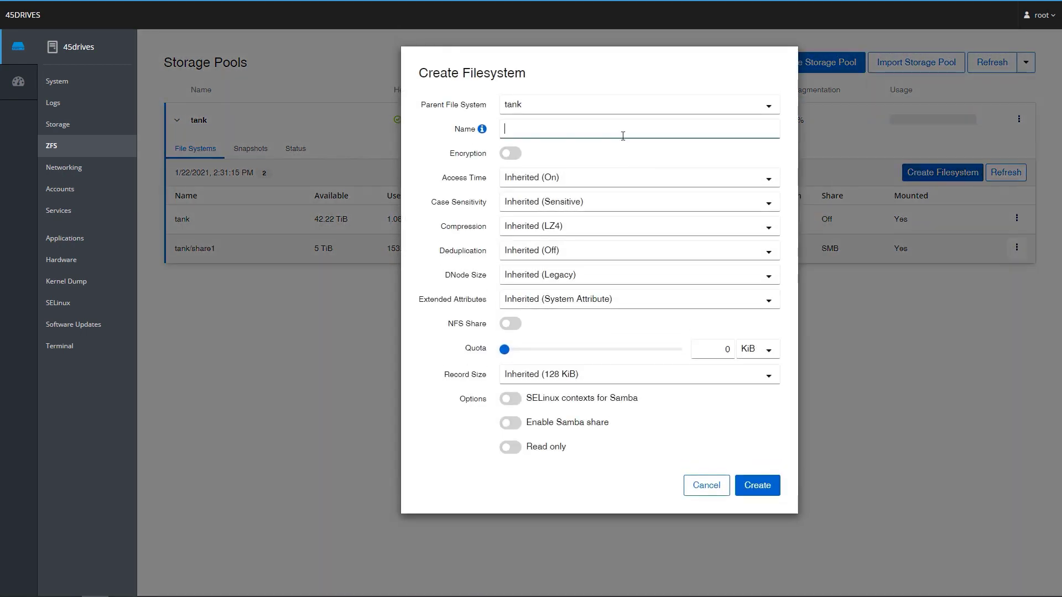
pyautogui.write('nfsexport')
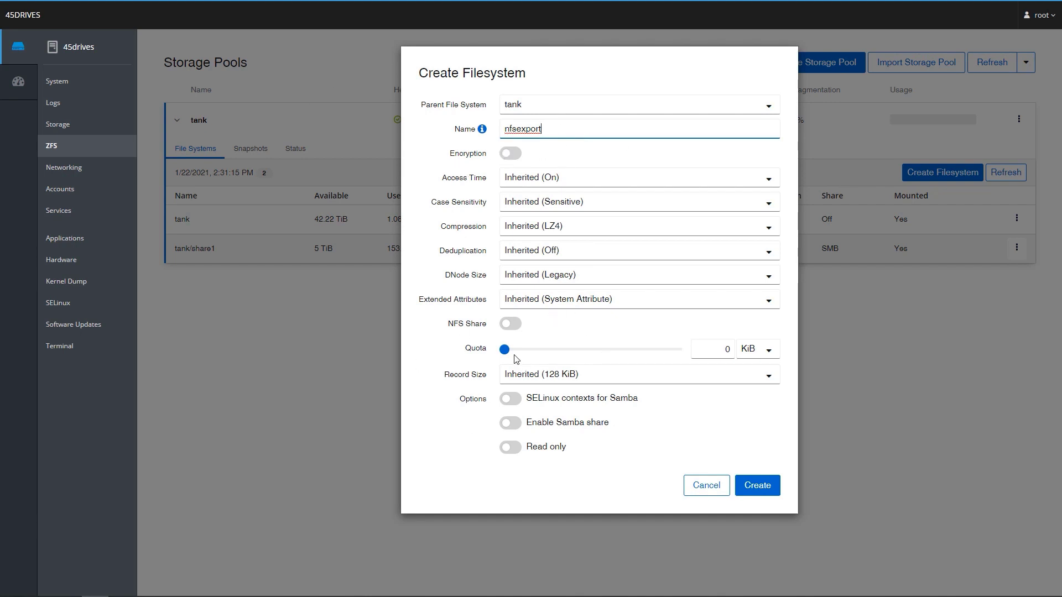
pyautogui.click(747, 349)
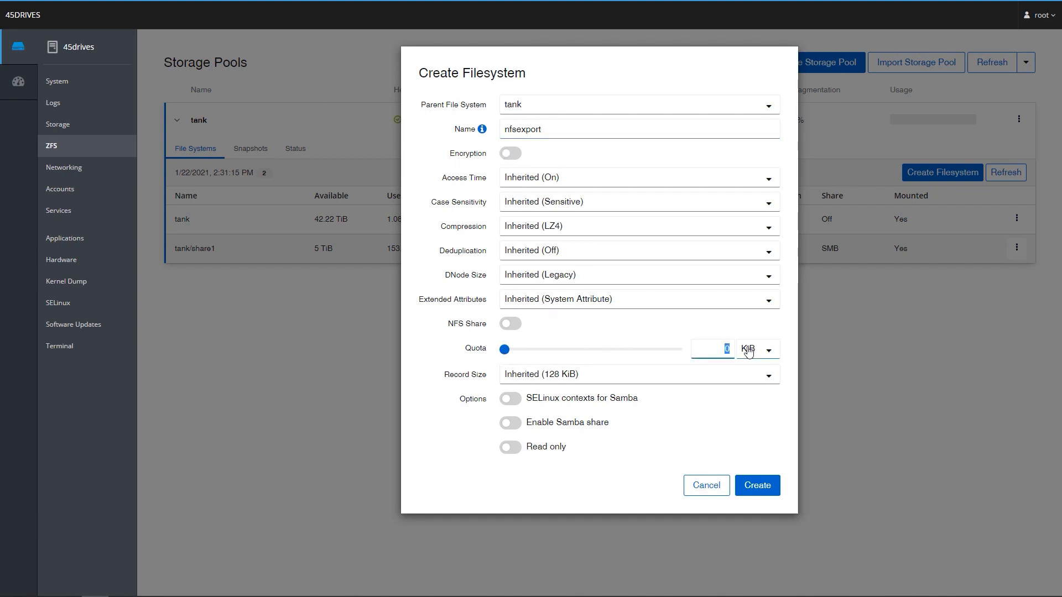
pyautogui.write('1')
pyautogui.click(747, 350)
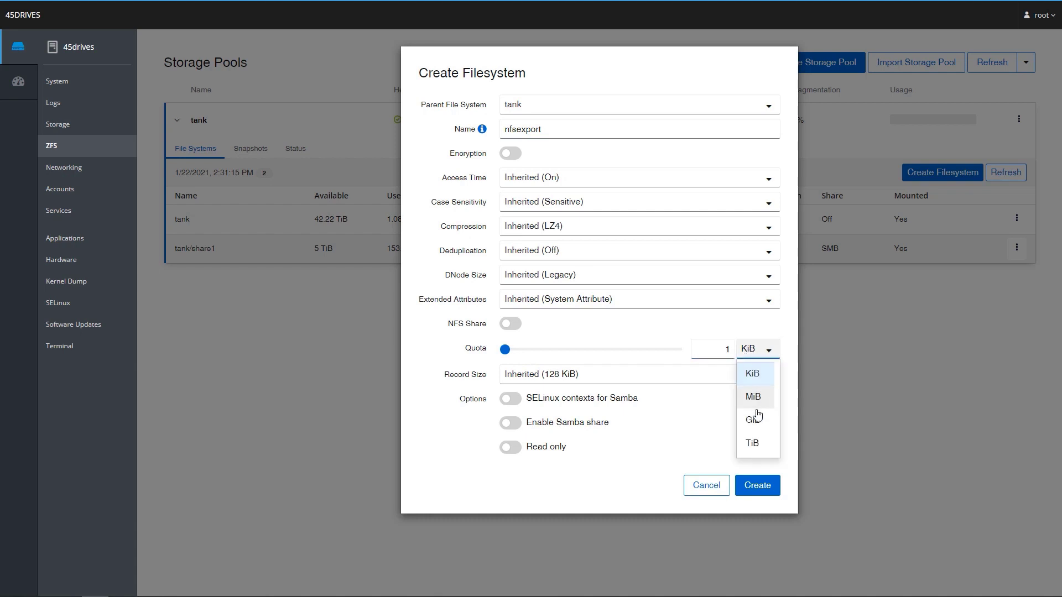
pyautogui.click(754, 444)
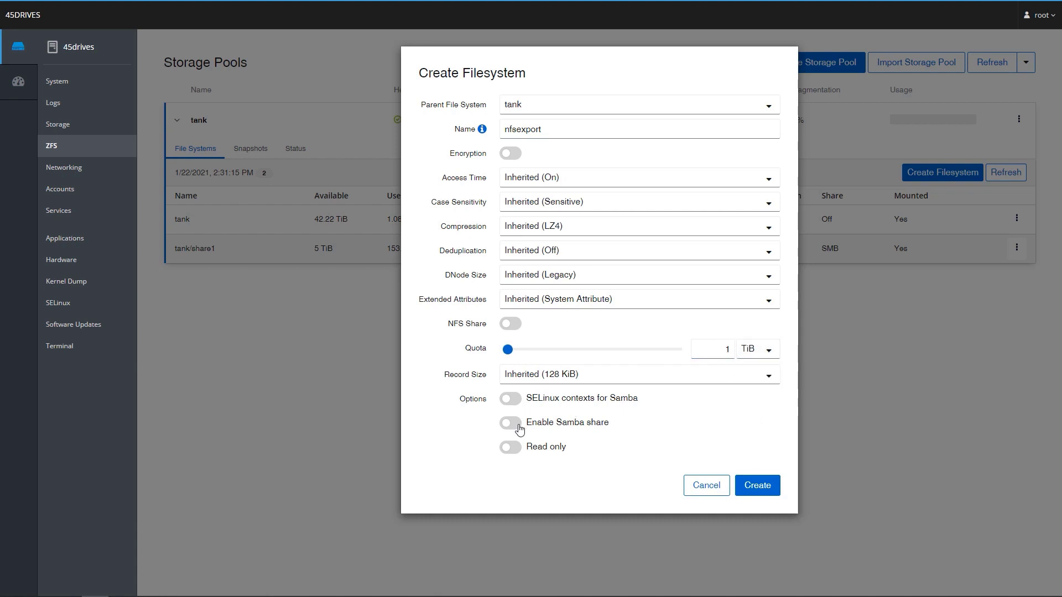
pyautogui.click(510, 324)
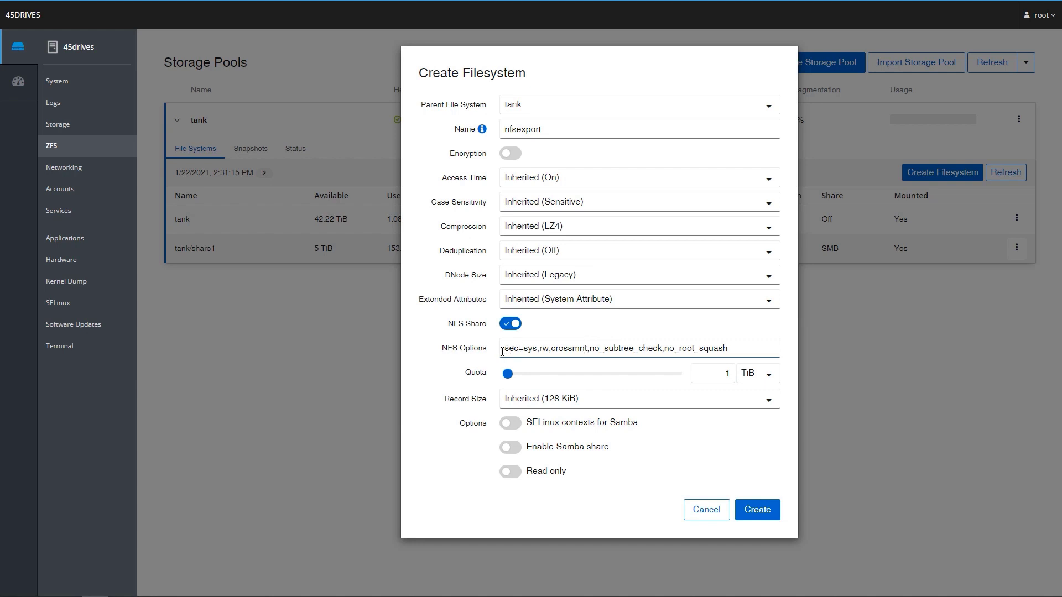
pyautogui.moveTo(502, 352); pyautogui.dragTo(751, 344)
pyautogui.click(750, 345)
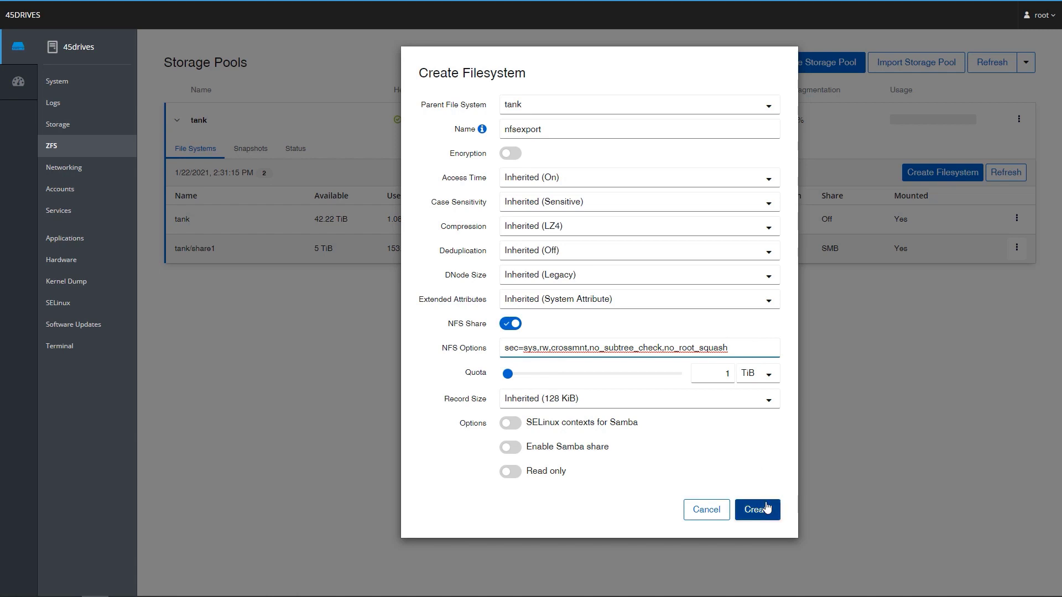
pyautogui.click(757, 509)
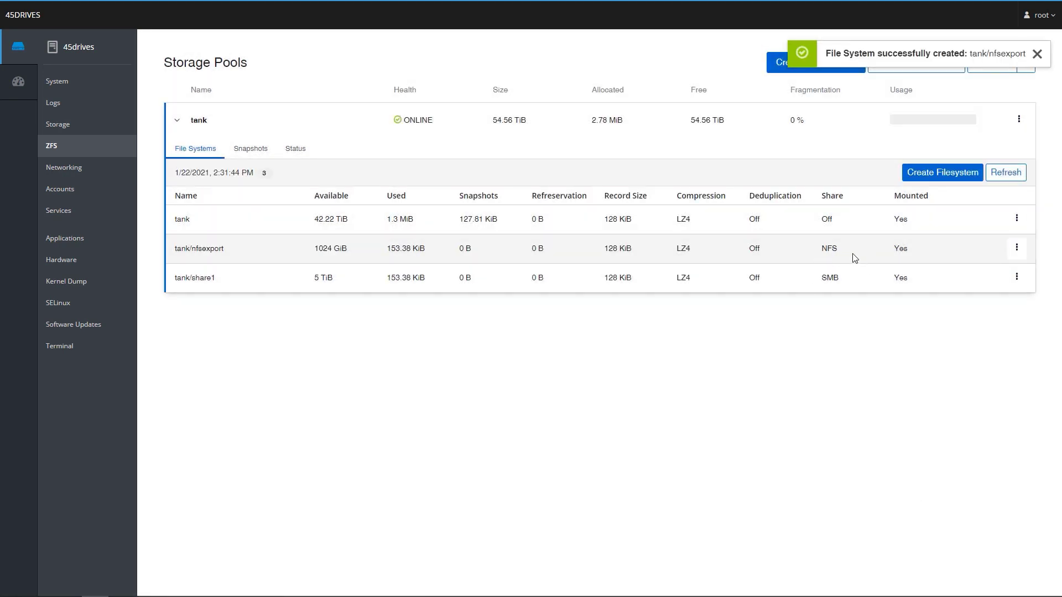
# Highlight the share column values: NFS for nfsexport and SMB for share1.
pyautogui.moveTo(854, 257); pyautogui.dragTo(799, 256)
pyautogui.doubleClick(828, 258)
pyautogui.click(832, 275)
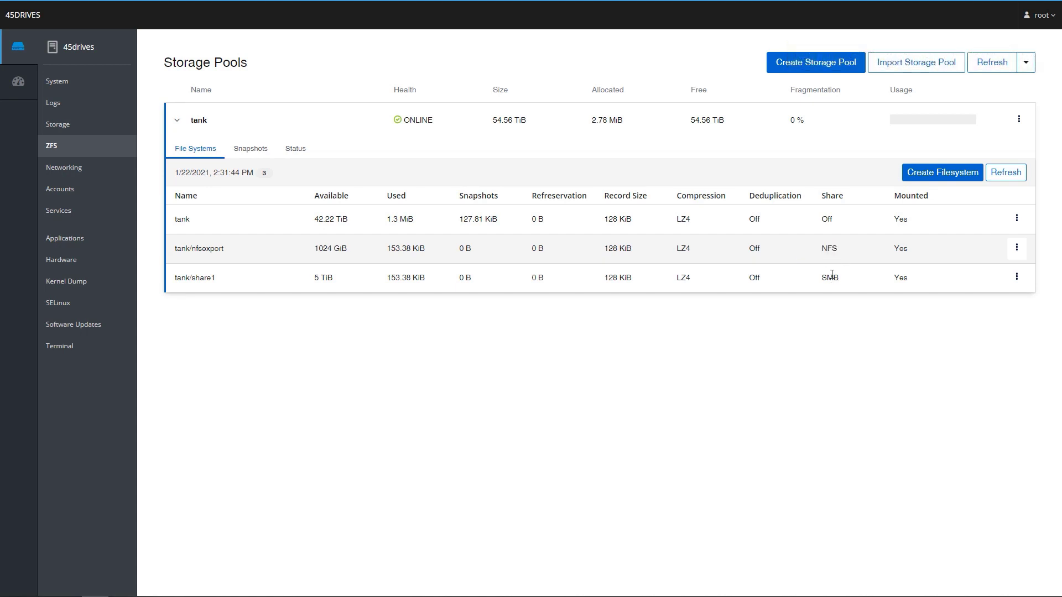
pyautogui.doubleClick(825, 280)
# Turn on NFS sharing in share1's file system settings so it shows NFS + SMB.
pyautogui.click(1016, 279)
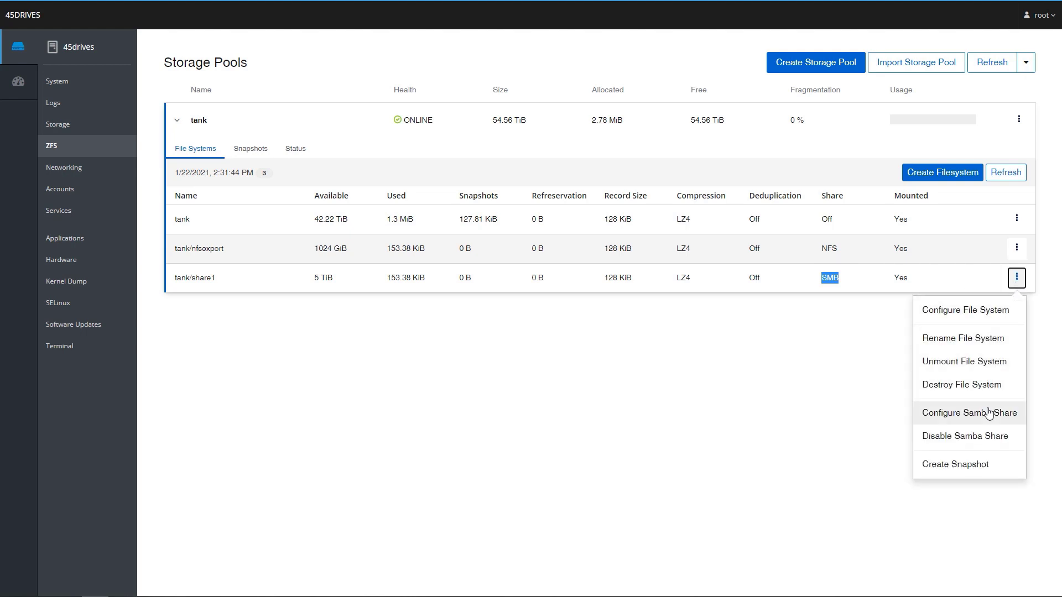
pyautogui.click(982, 311)
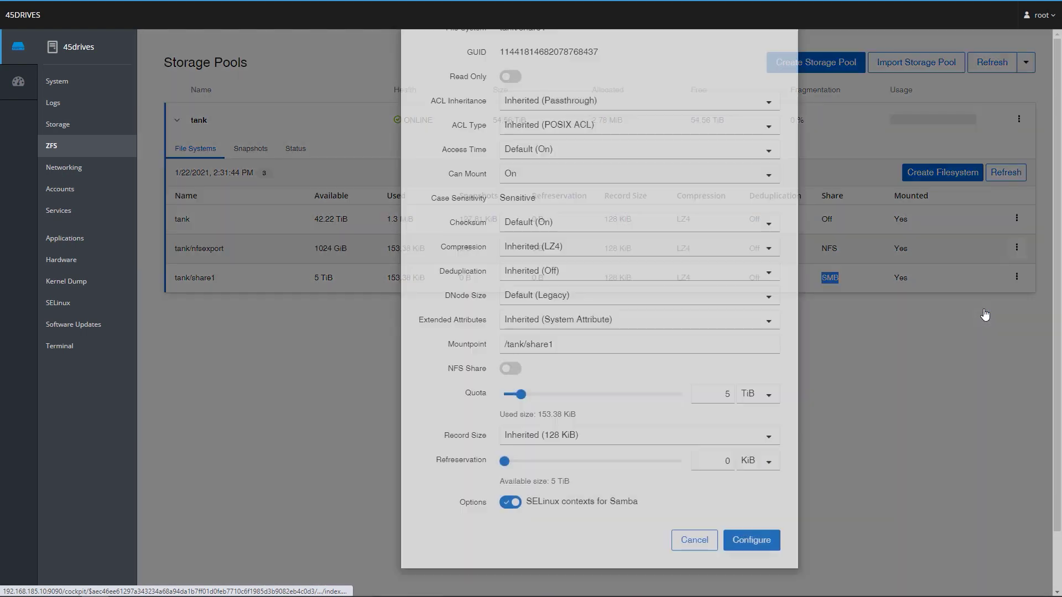
pyautogui.click(521, 448)
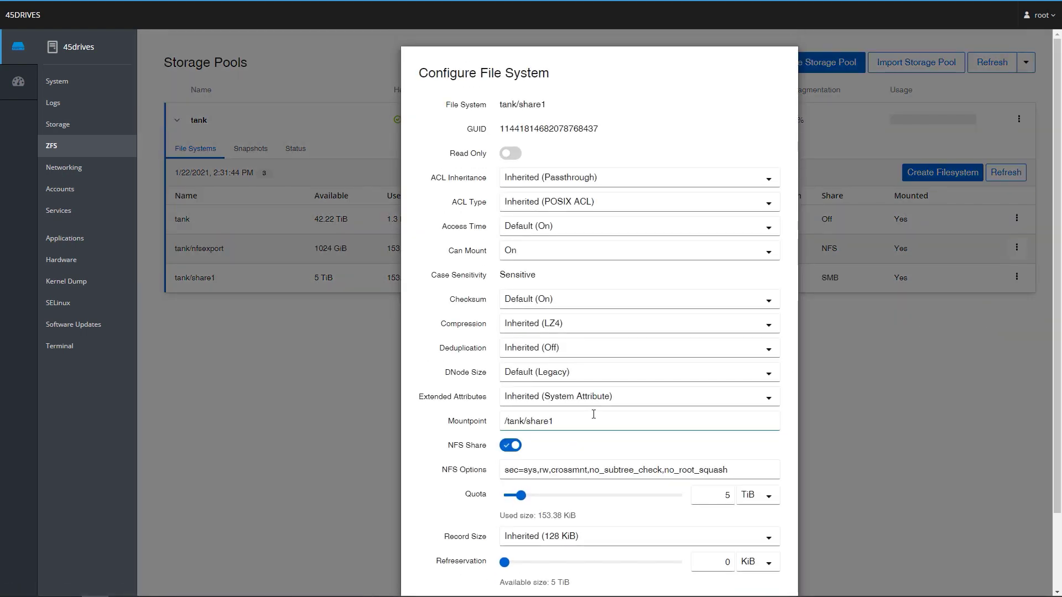
pyautogui.scroll(-2, 597, 420)
pyautogui.click(750, 545)
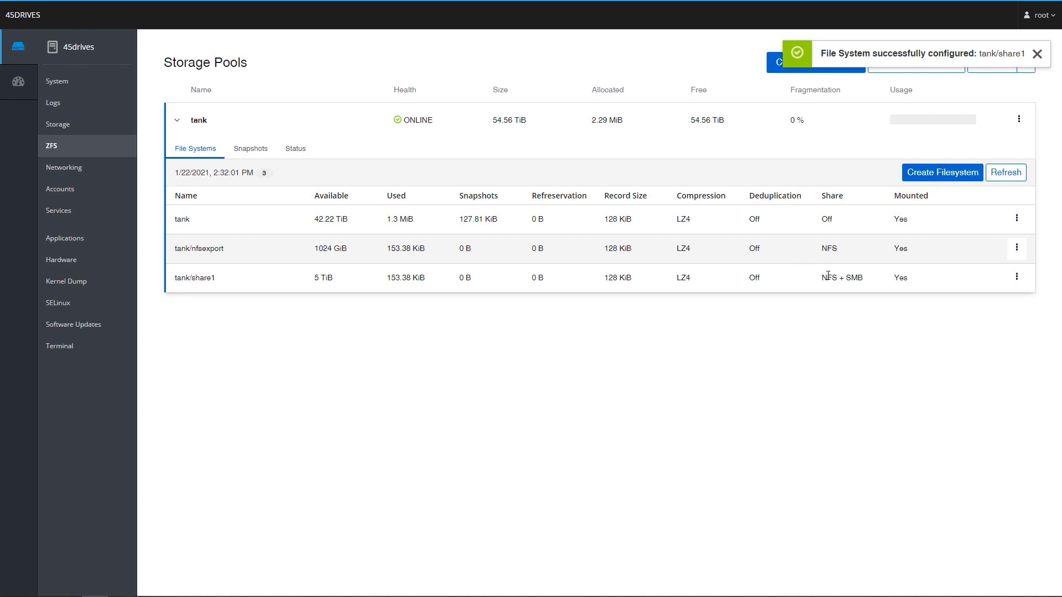
pyautogui.moveTo(828, 276); pyautogui.dragTo(868, 277)
pyautogui.click(750, 456)
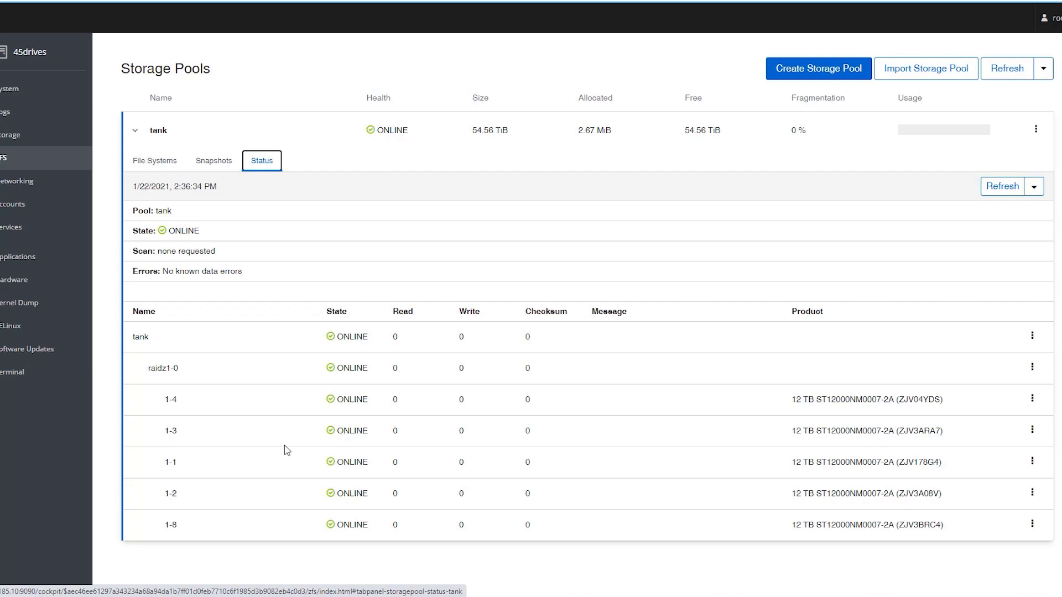
# Review tank's status showing raidz1-0 and its five 12 TB drives ONLINE.
pyautogui.moveTo(583, 591)
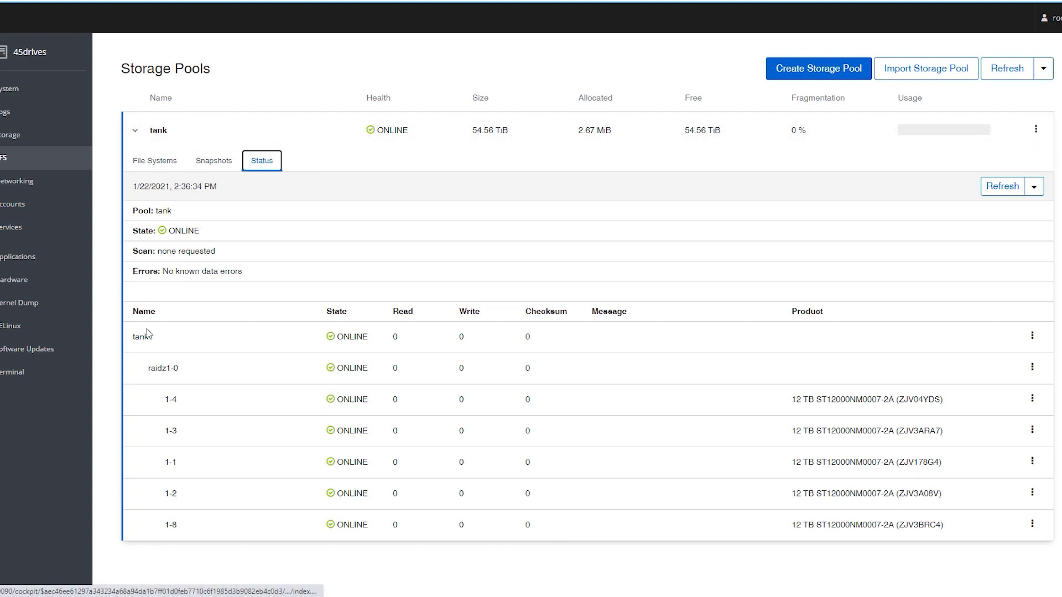
pyautogui.moveTo(140, 338); pyautogui.dragTo(199, 341)
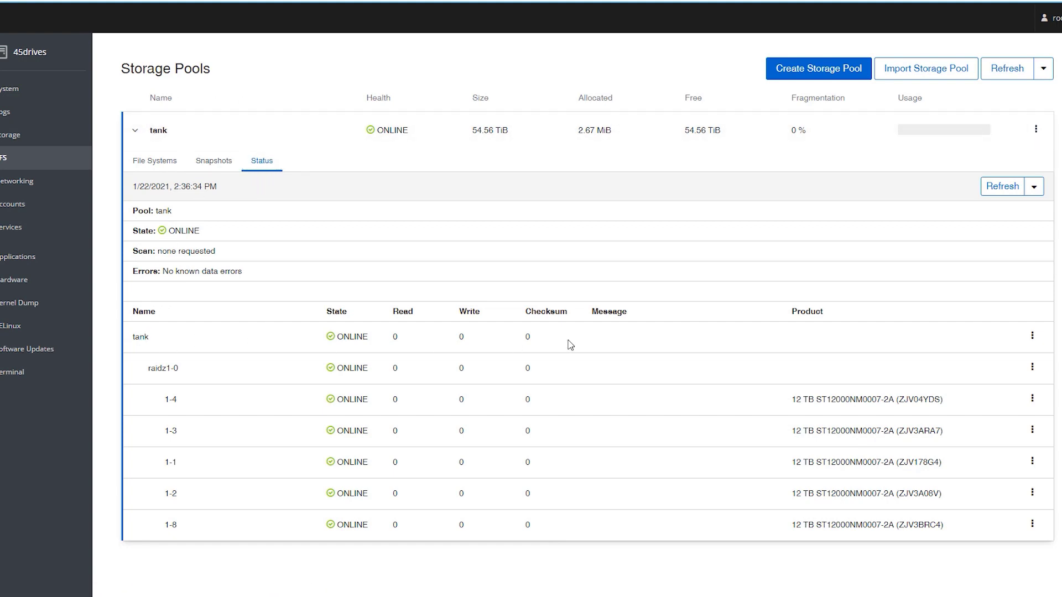
# Start a new RaidZ1 virtual device on tank, identifying disks by Virtual Device Mapping.
pyautogui.click(1031, 337)
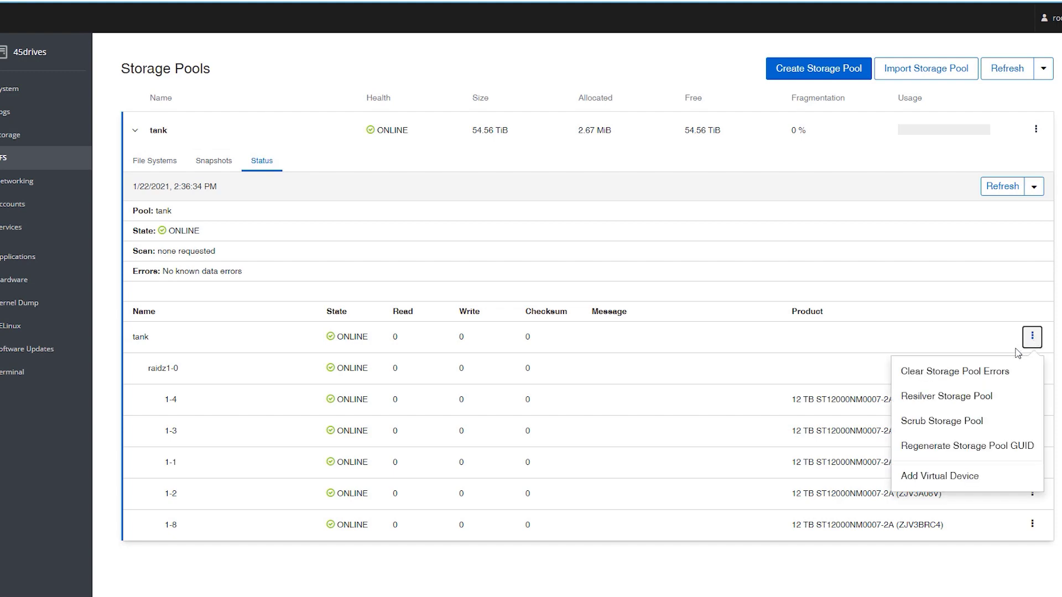
pyautogui.click(950, 481)
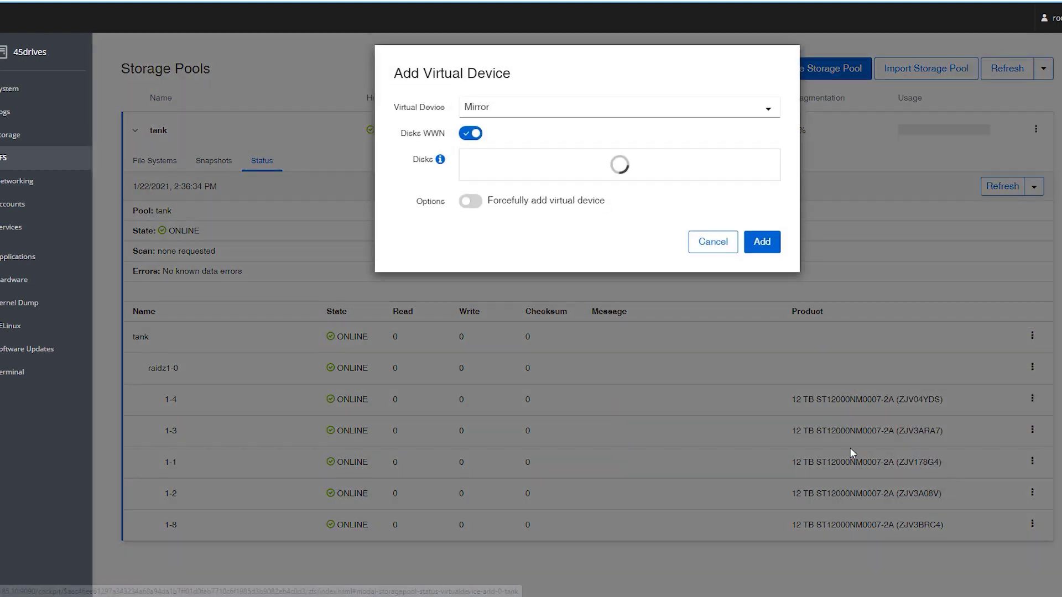
pyautogui.click(503, 120)
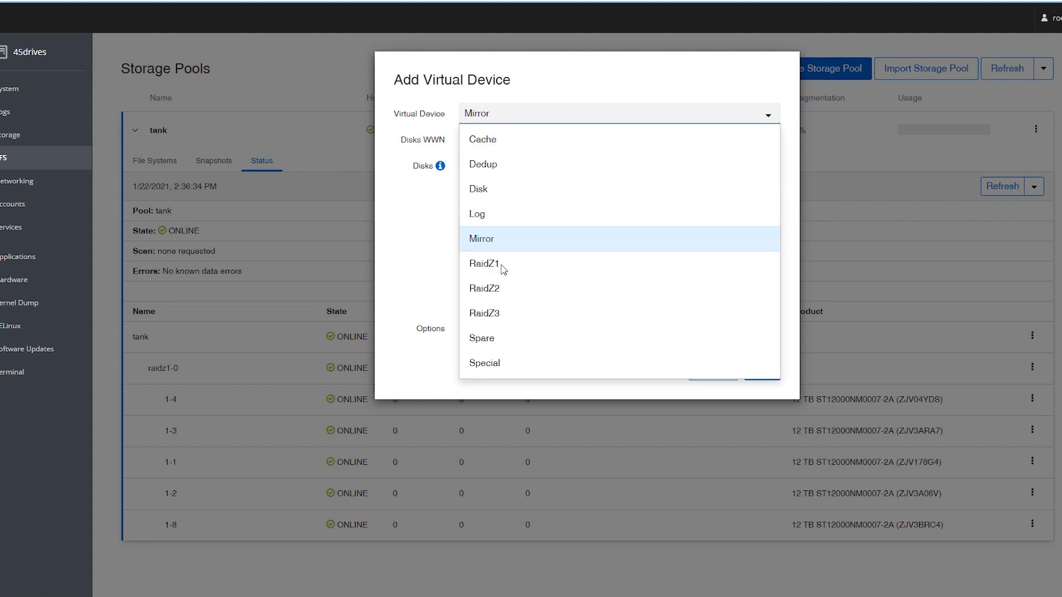
pyautogui.click(504, 120)
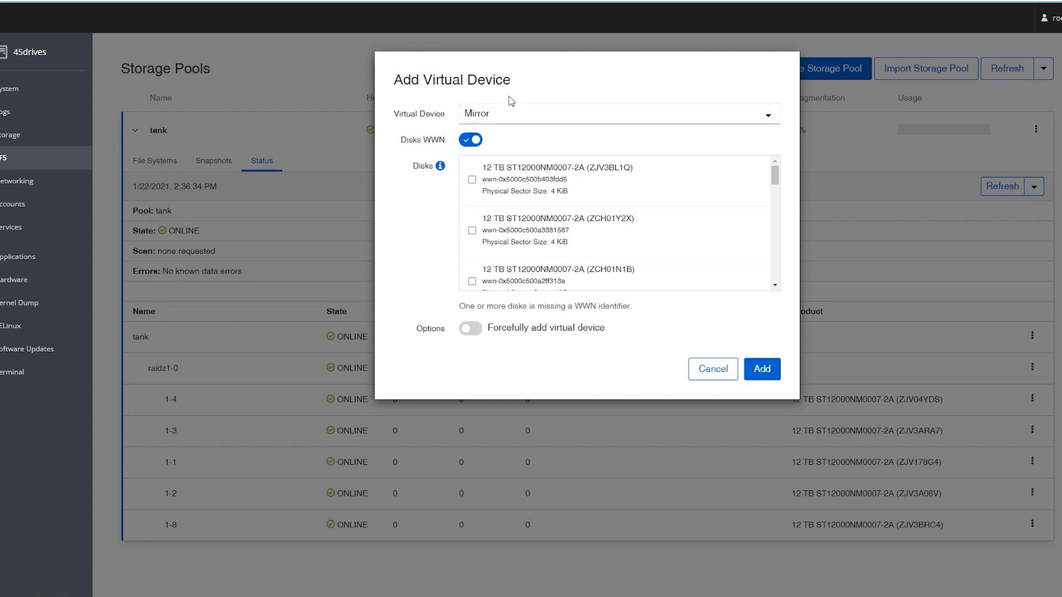
pyautogui.click(495, 118)
pyautogui.click(501, 270)
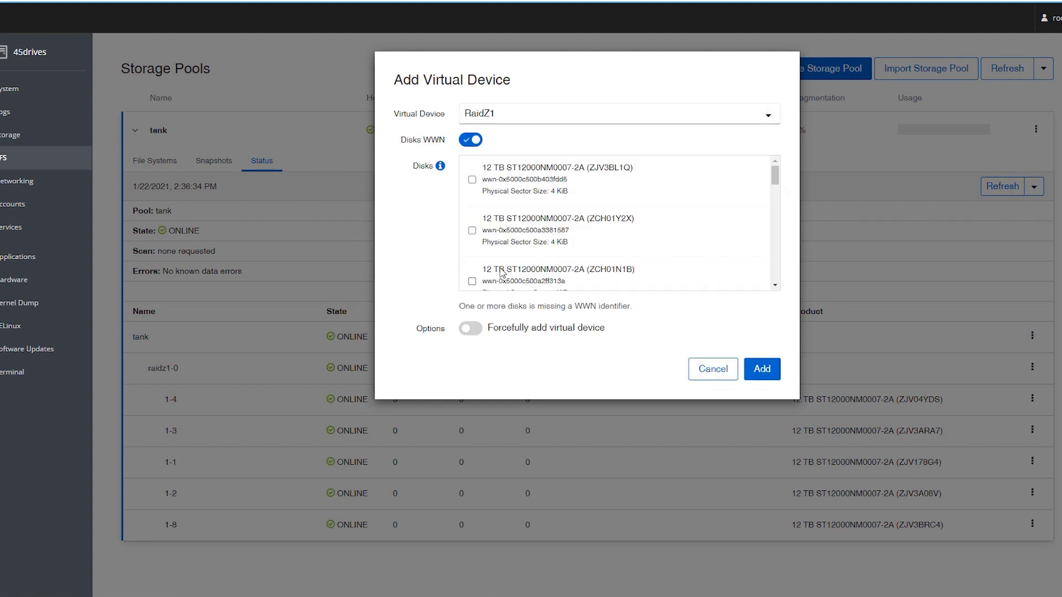
pyautogui.click(471, 140)
pyautogui.click(485, 169)
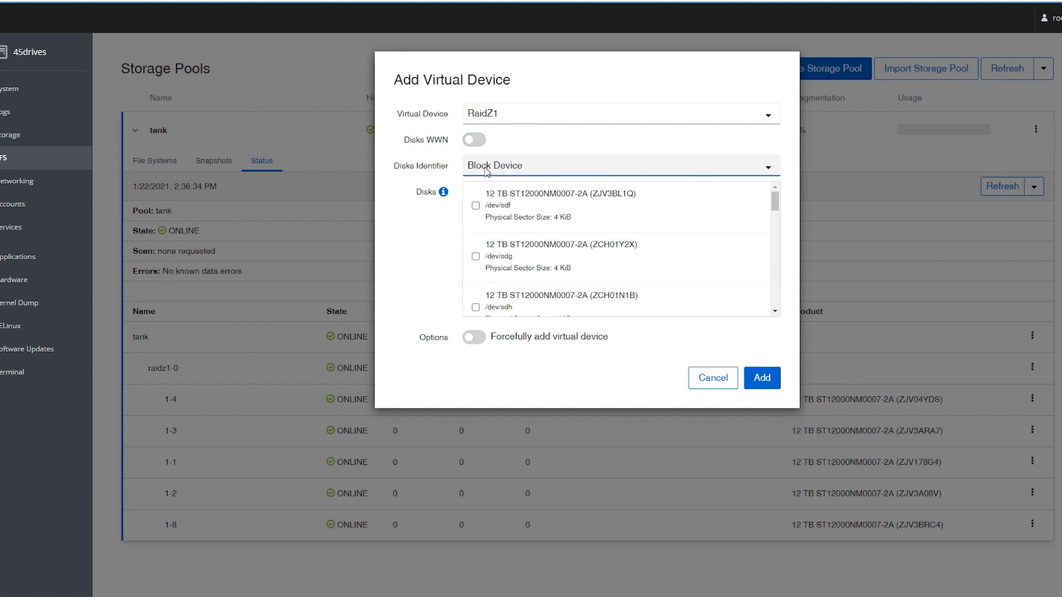
pyautogui.click(520, 267)
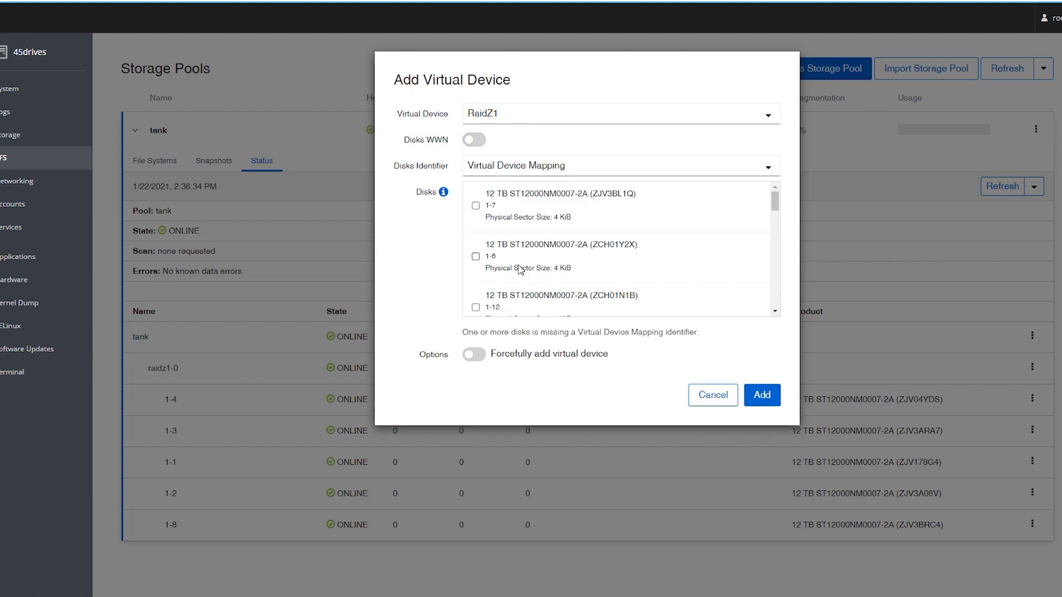
# Tick disks 1-7, 1-12 and 1-11 and add the five-disk RaidZ1 vdev to tank.
pyautogui.click(476, 205)
pyautogui.scroll(-1, 479, 262)
pyautogui.click(476, 249)
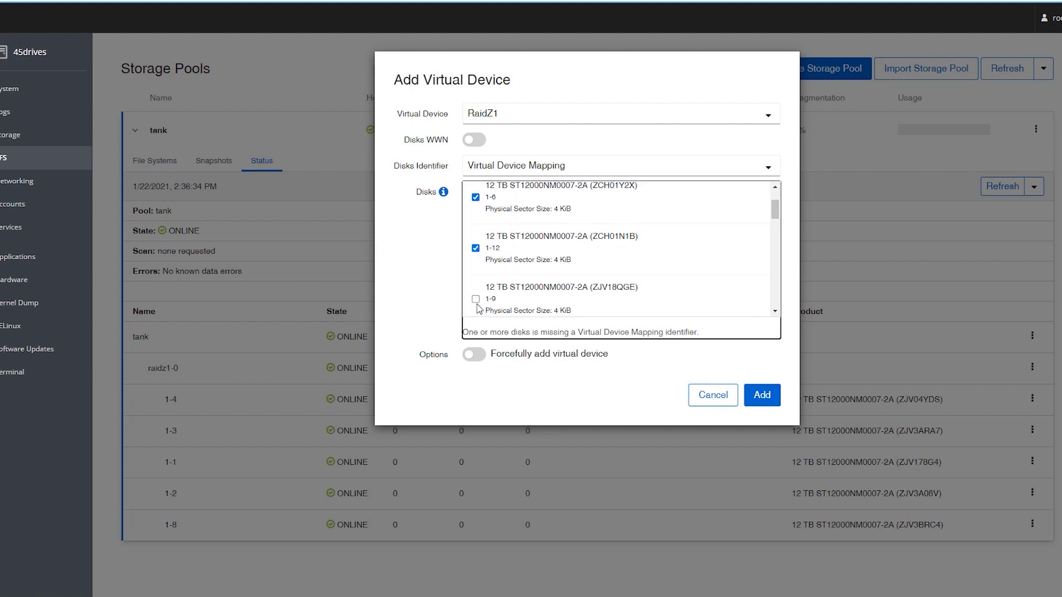
pyautogui.scroll(1, 564, 273)
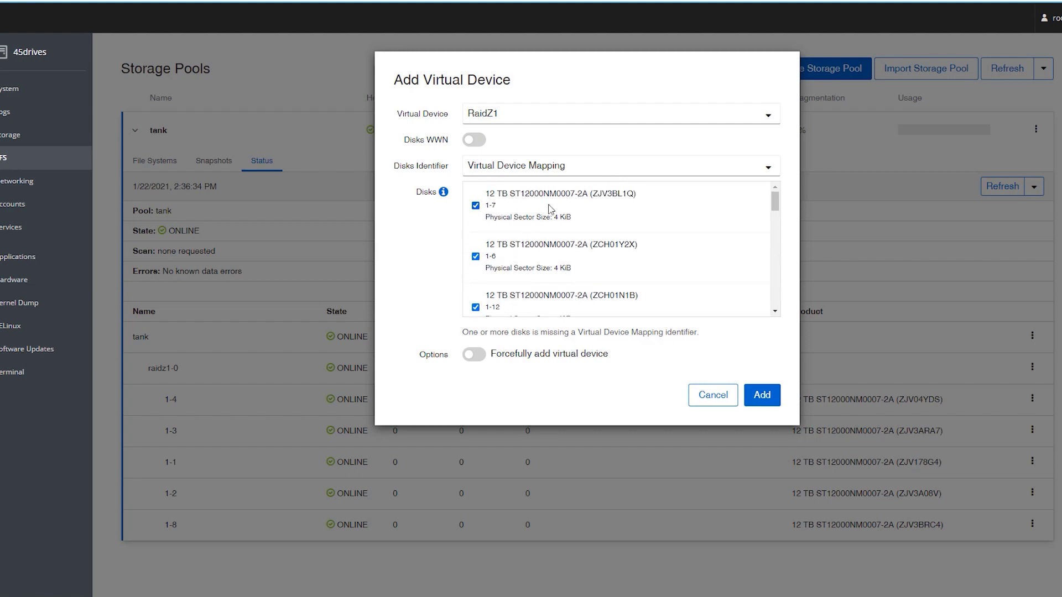
pyautogui.scroll(-1, 514, 259)
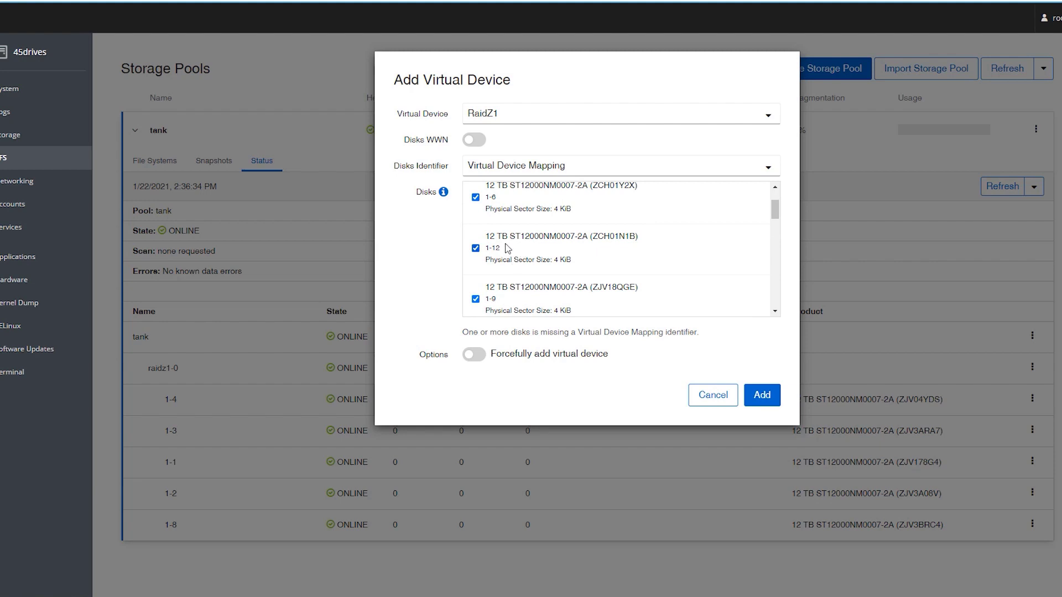
pyautogui.scroll(1, 514, 248)
pyautogui.scroll(-3, 510, 220)
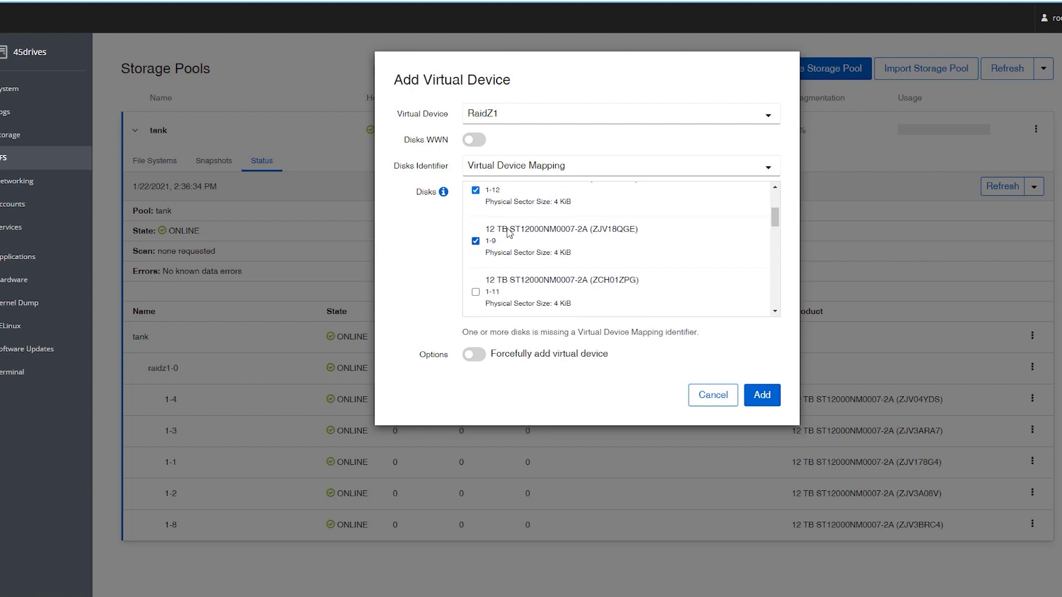
pyautogui.click(475, 231)
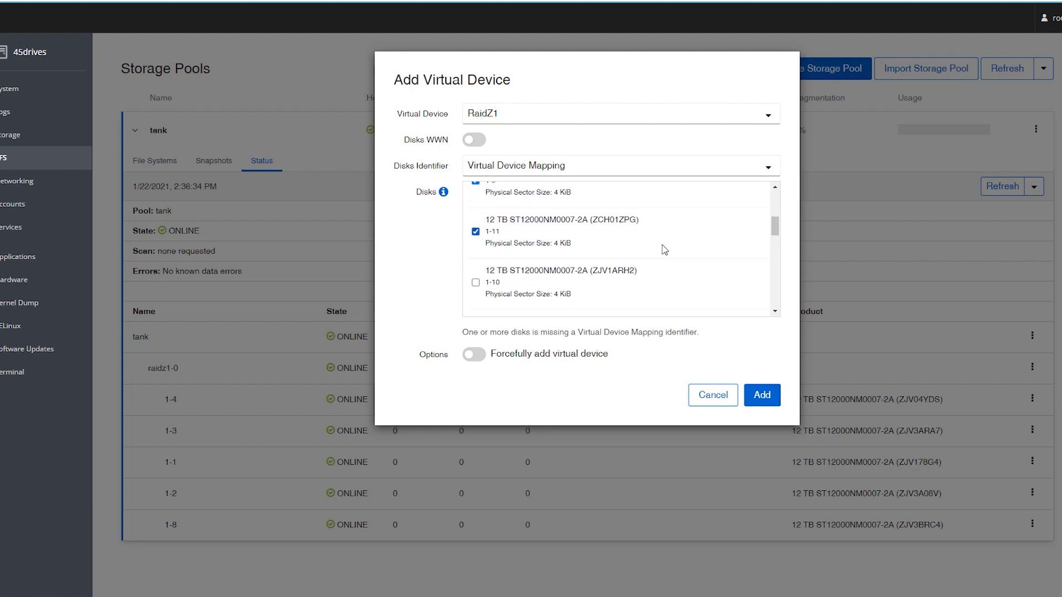
pyautogui.click(761, 394)
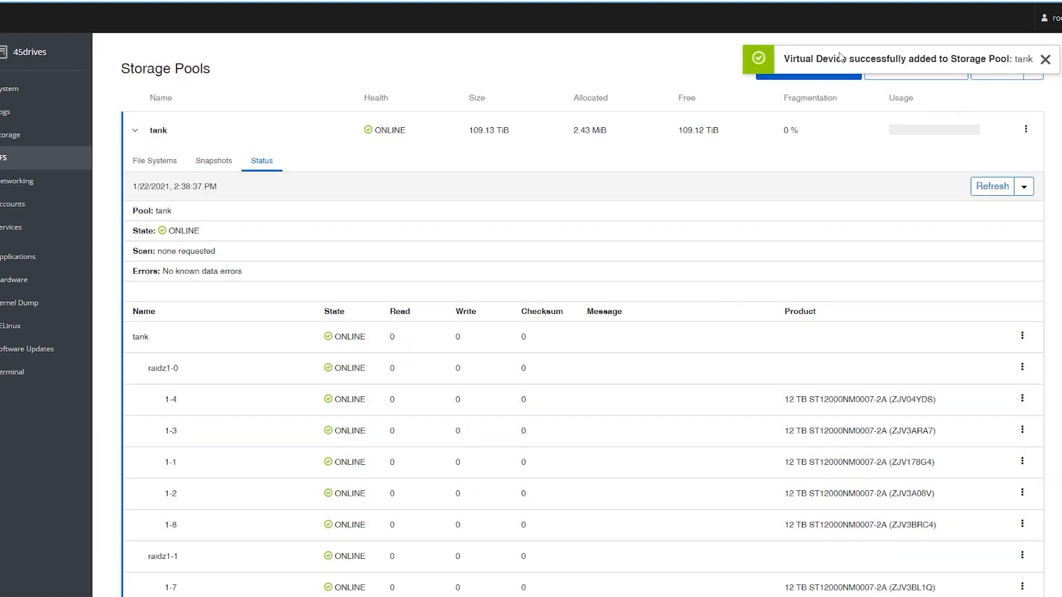
pyautogui.scroll(-3, 291, 421)
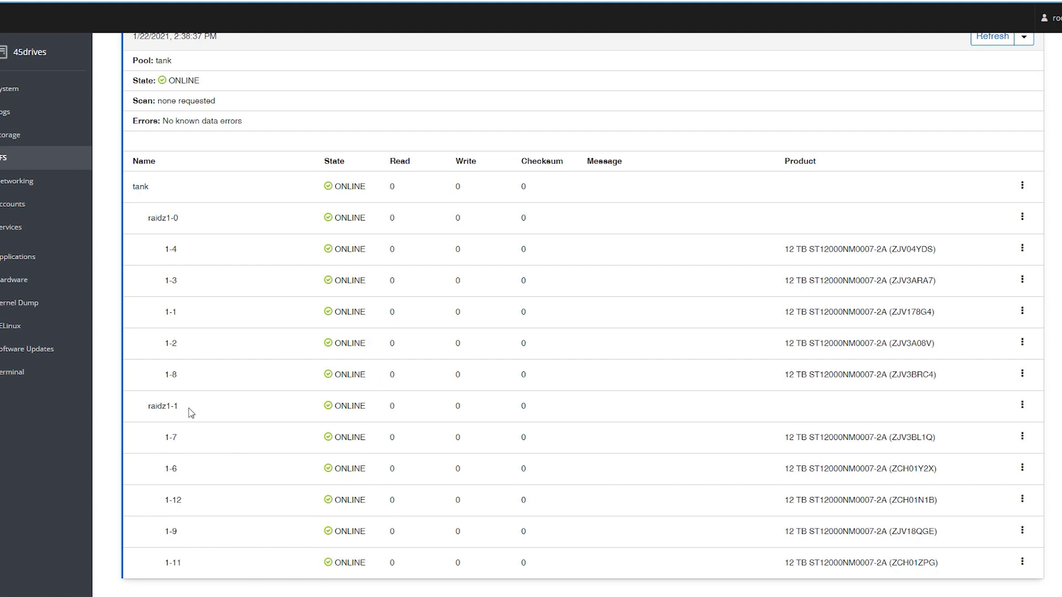
pyautogui.moveTo(191, 413); pyautogui.dragTo(152, 416)
pyautogui.scroll(3, 675, 422)
pyautogui.moveTo(526, 136); pyautogui.dragTo(451, 136)
pyautogui.click(263, 142)
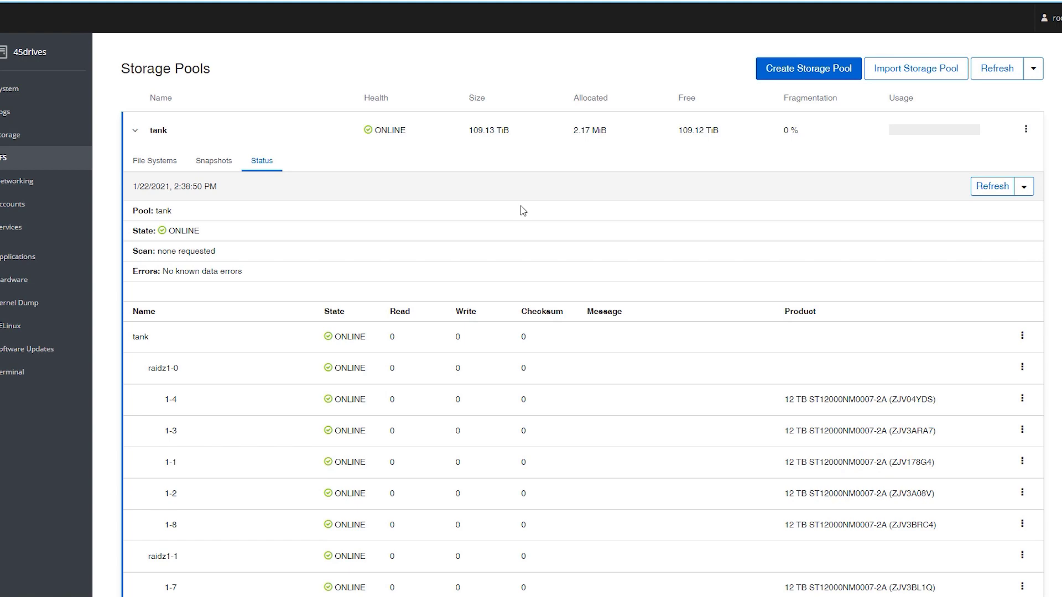
pyautogui.scroll(-3, 523, 211)
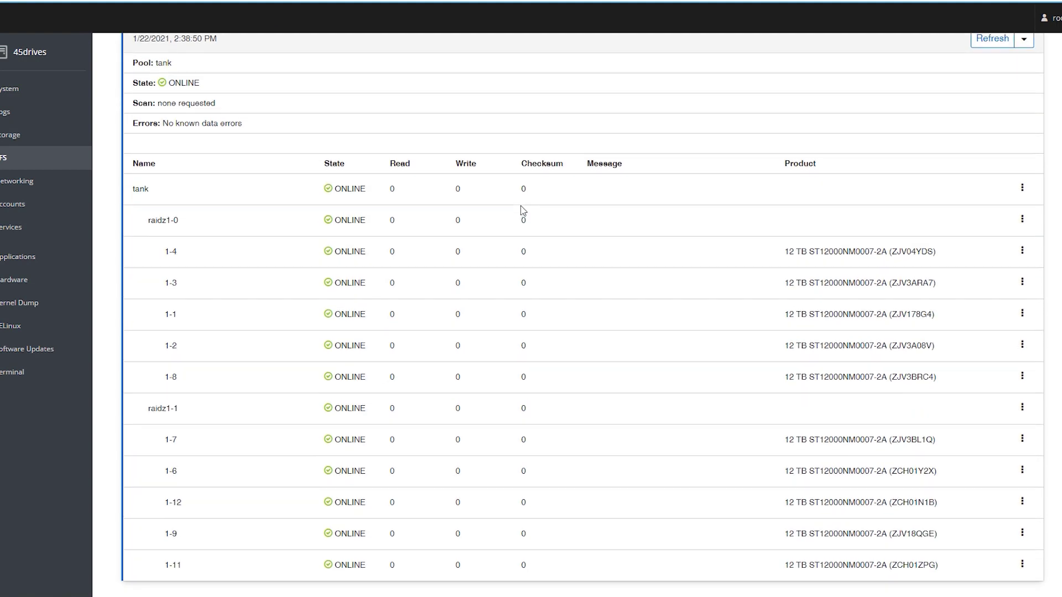
pyautogui.scroll(3, 523, 210)
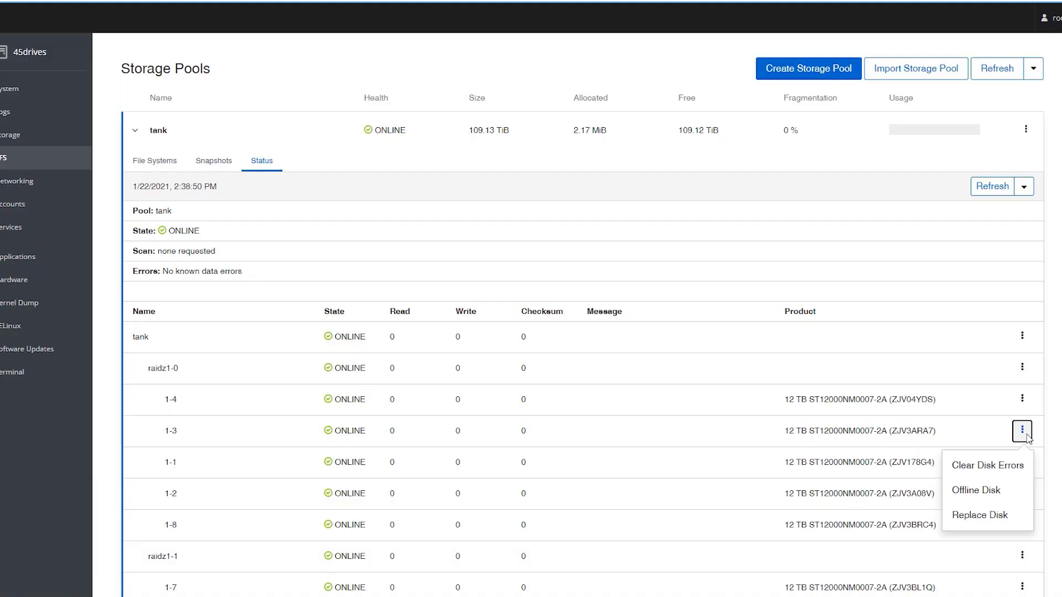
# Take disk 1-3 offline in the tank pool.
pyautogui.click(1001, 494)
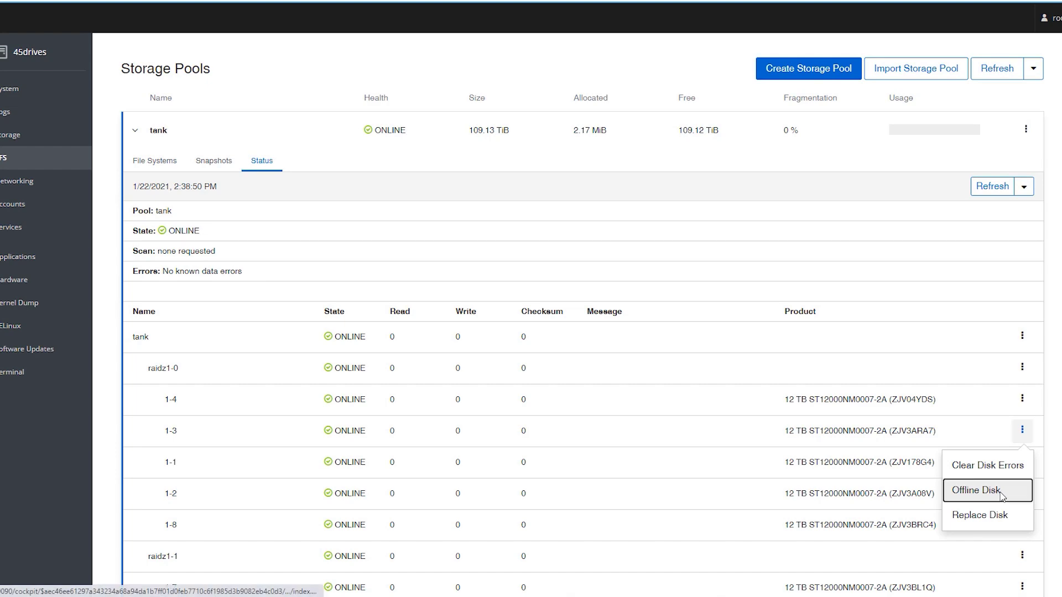
pyautogui.click(750, 221)
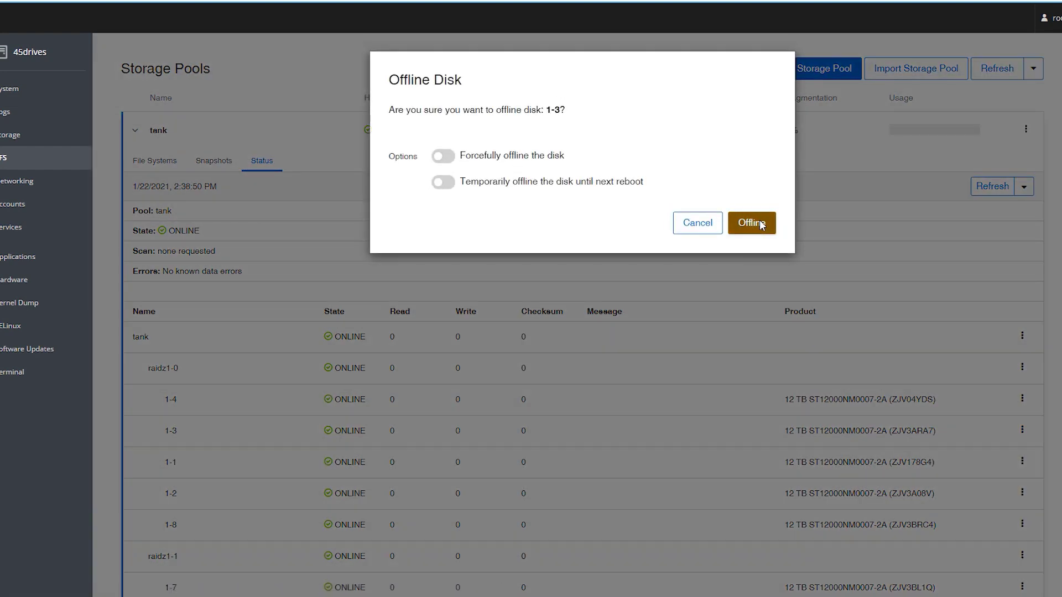
pyautogui.scroll(-3, 676, 427)
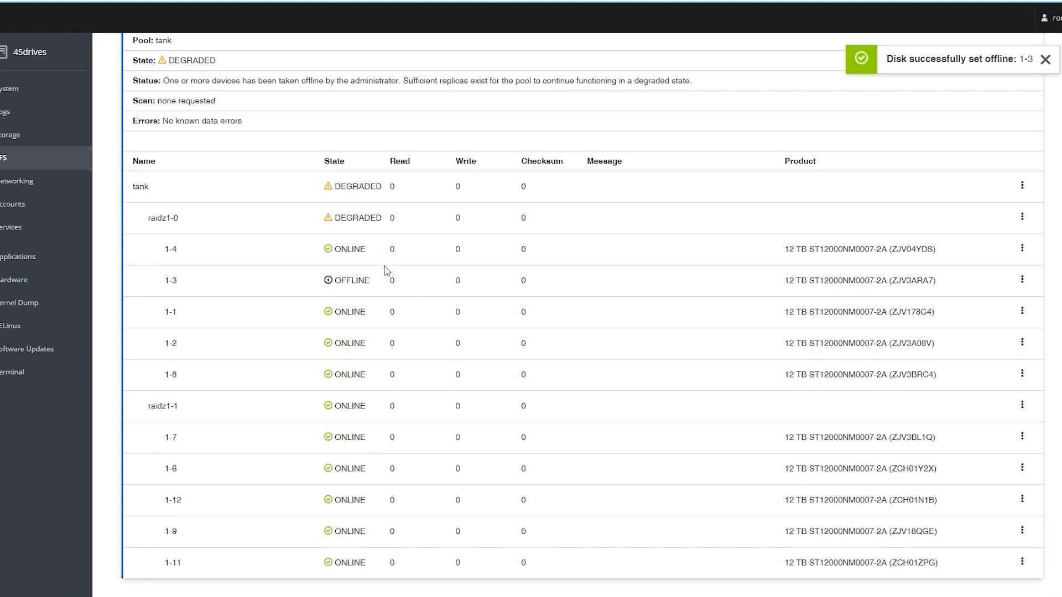
# Replace offline disk 1-3 with disk 1-15, using Virtual Device Mapping identifiers.
pyautogui.click(1022, 279)
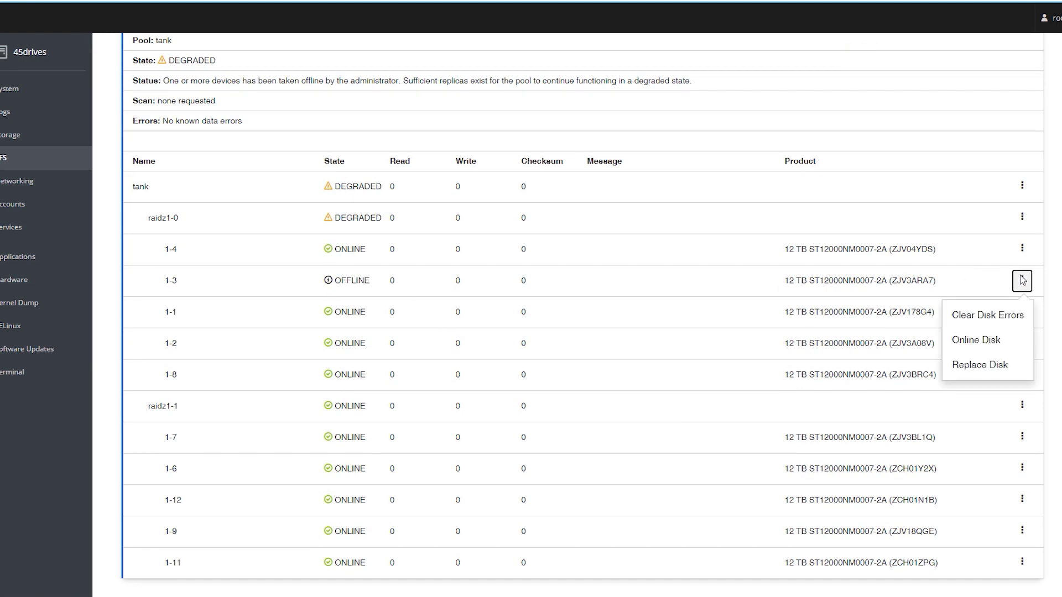
pyautogui.click(978, 369)
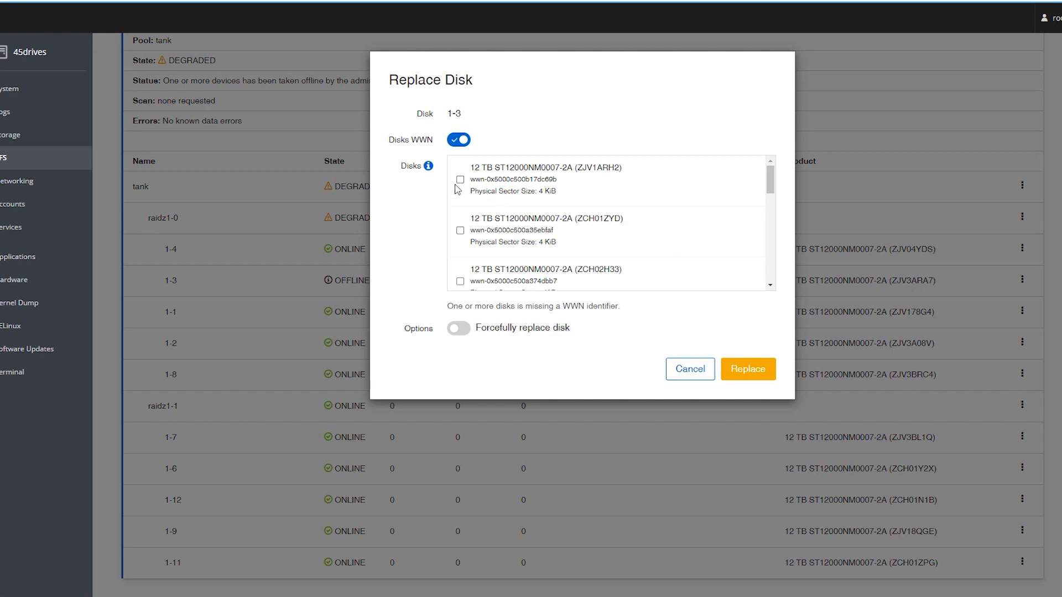
pyautogui.click(460, 141)
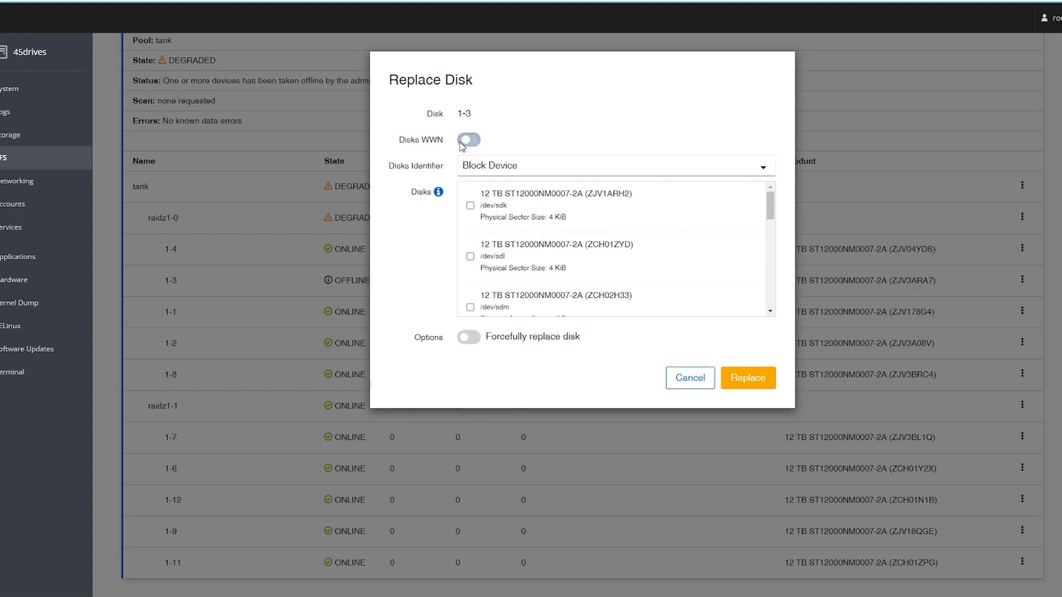
pyautogui.click(488, 165)
pyautogui.click(505, 266)
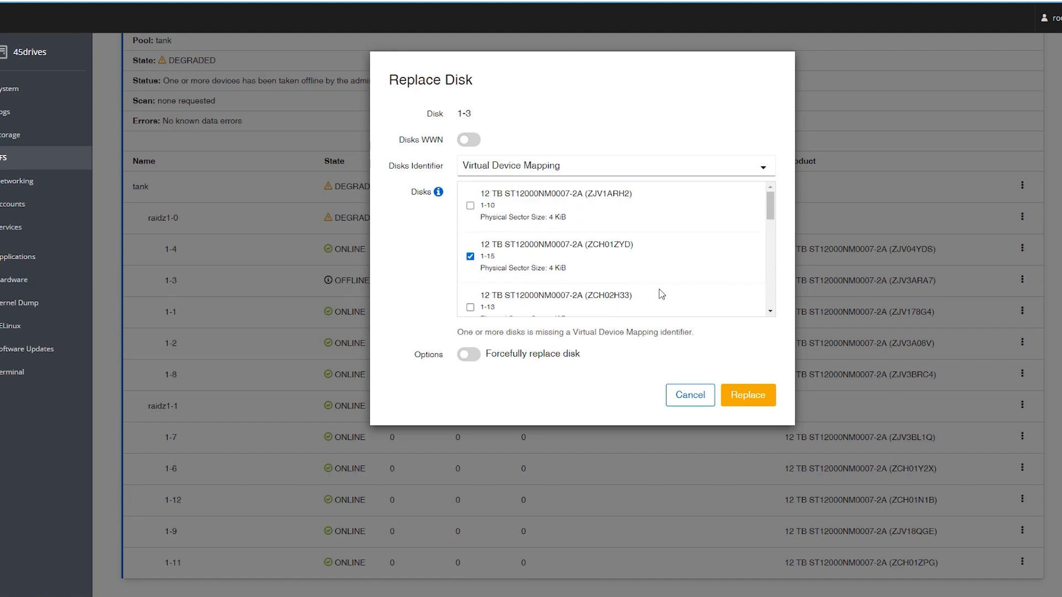
pyautogui.click(753, 397)
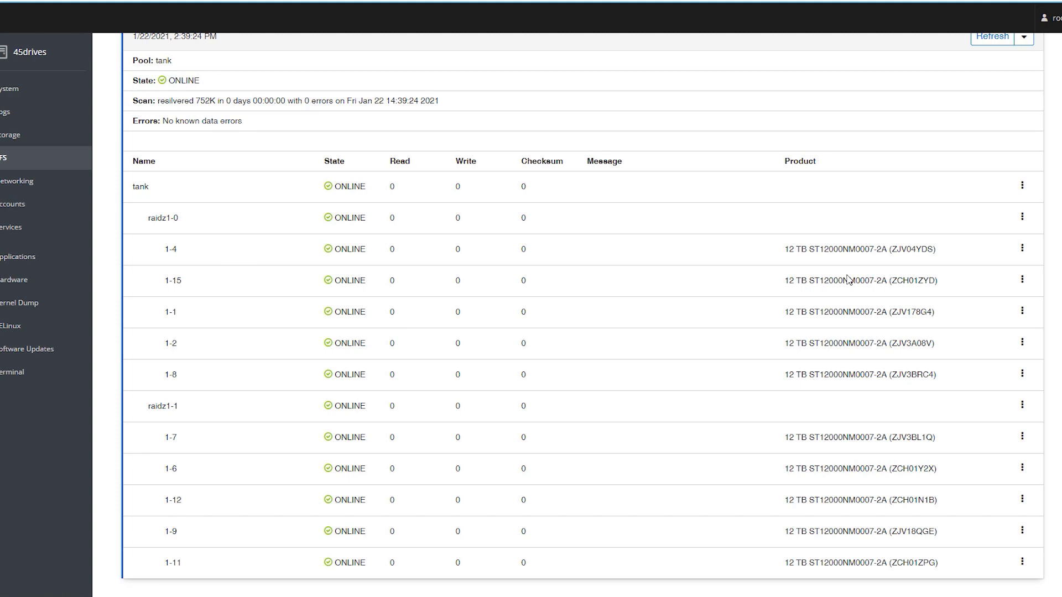
# Refresh the pool list and expand tank to show its three file systems.
pyautogui.scroll(3, 735, 284)
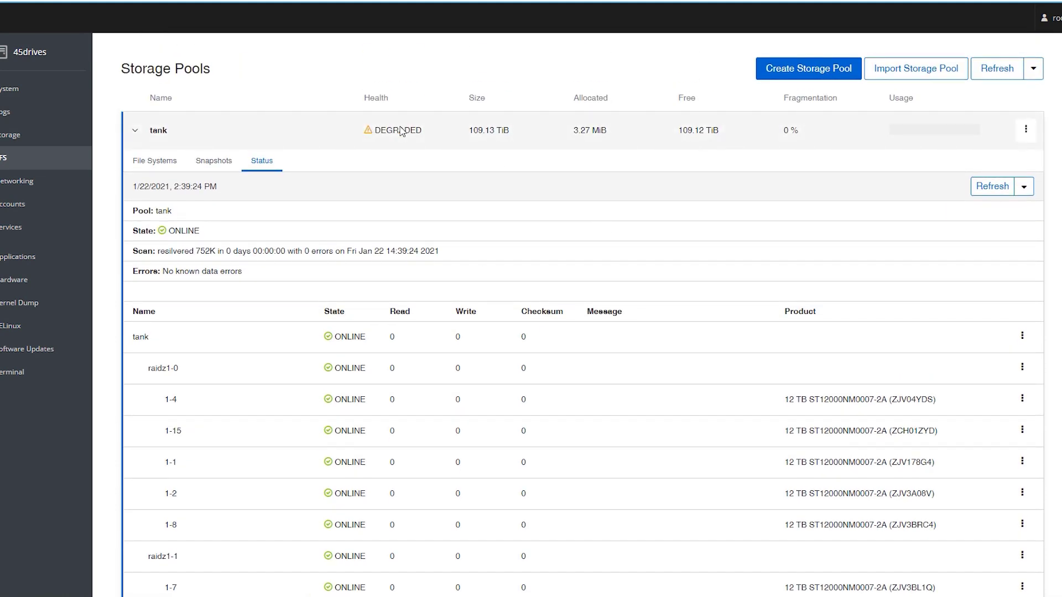
pyautogui.click(996, 68)
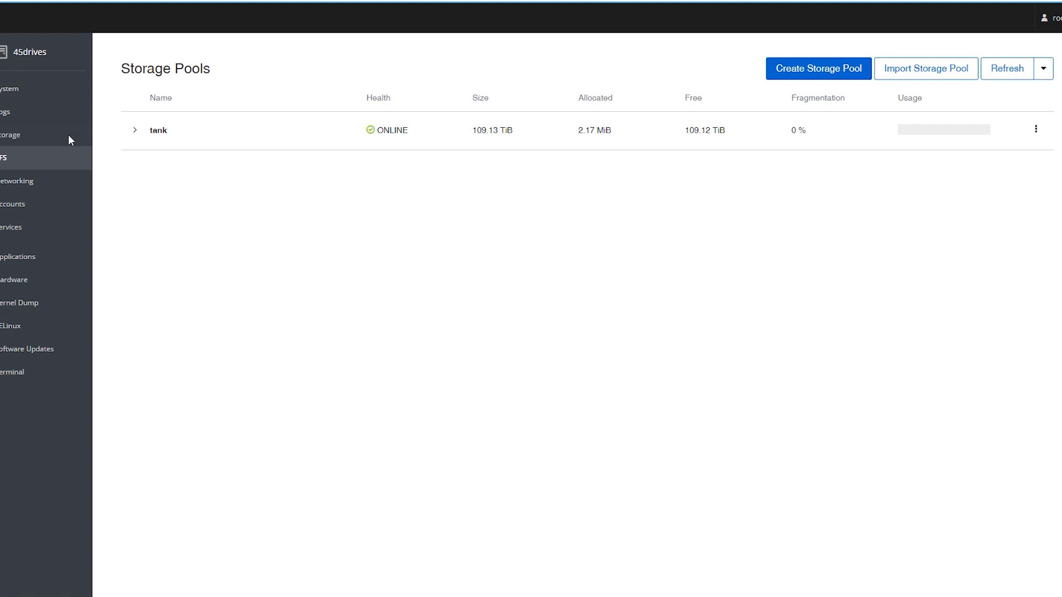
pyautogui.click(131, 135)
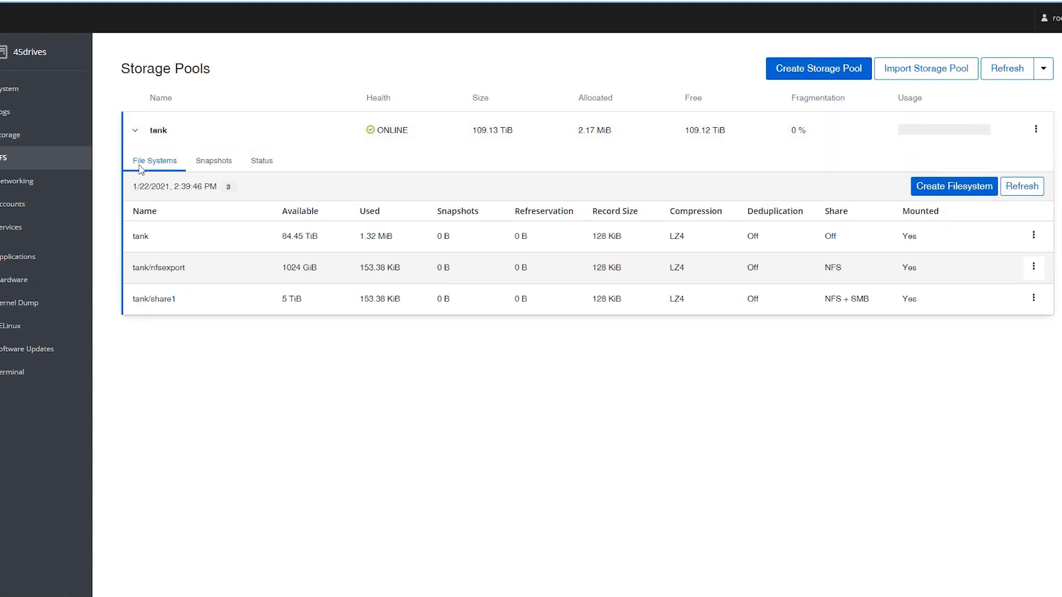
# Show tank's Snapshots tab, which reports No snapshots found.
pyautogui.click(216, 161)
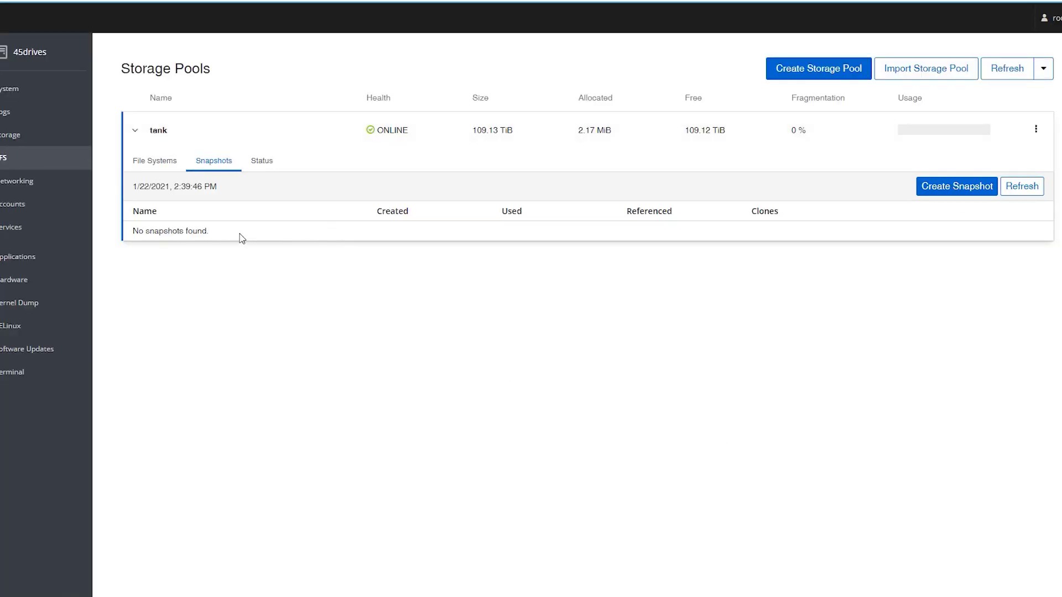
pyautogui.moveTo(240, 234); pyautogui.dragTo(133, 232)
pyautogui.click(187, 235)
# Create a snapshot of tank/share1 with the custom name snap1.
pyautogui.click(959, 186)
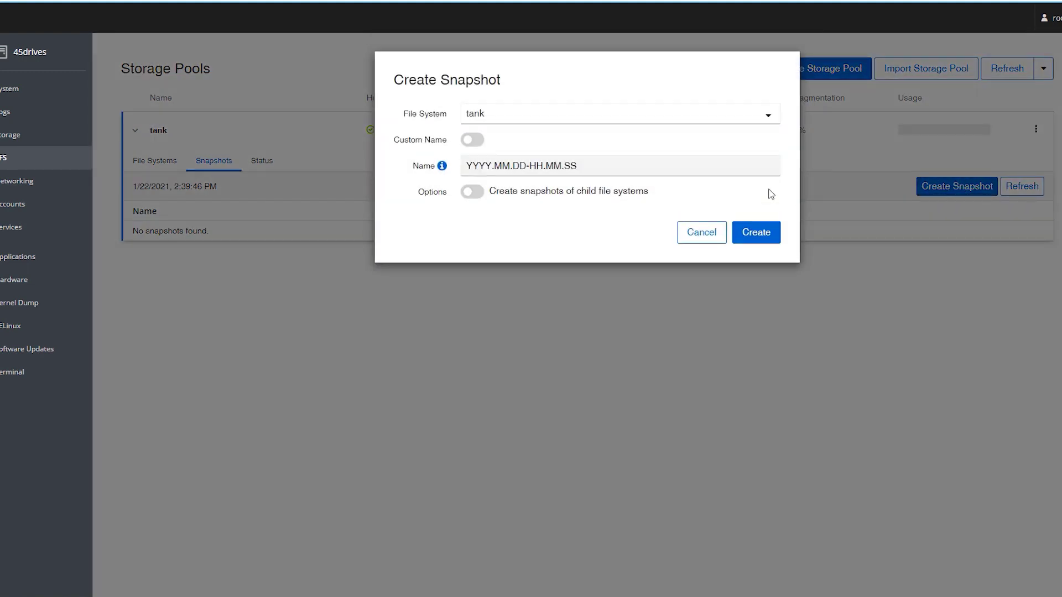
pyautogui.click(483, 115)
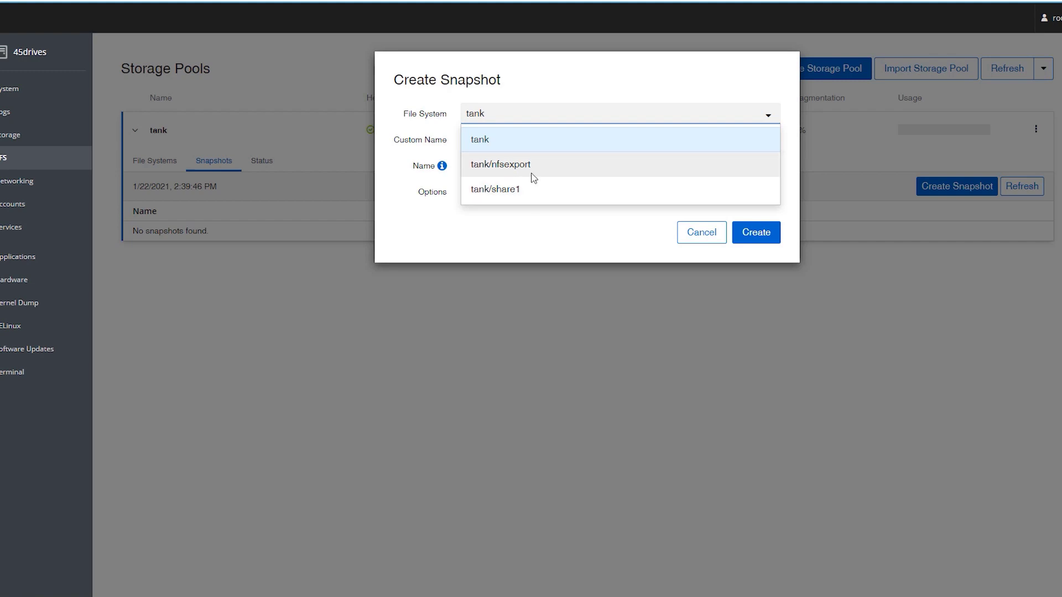
pyautogui.click(517, 191)
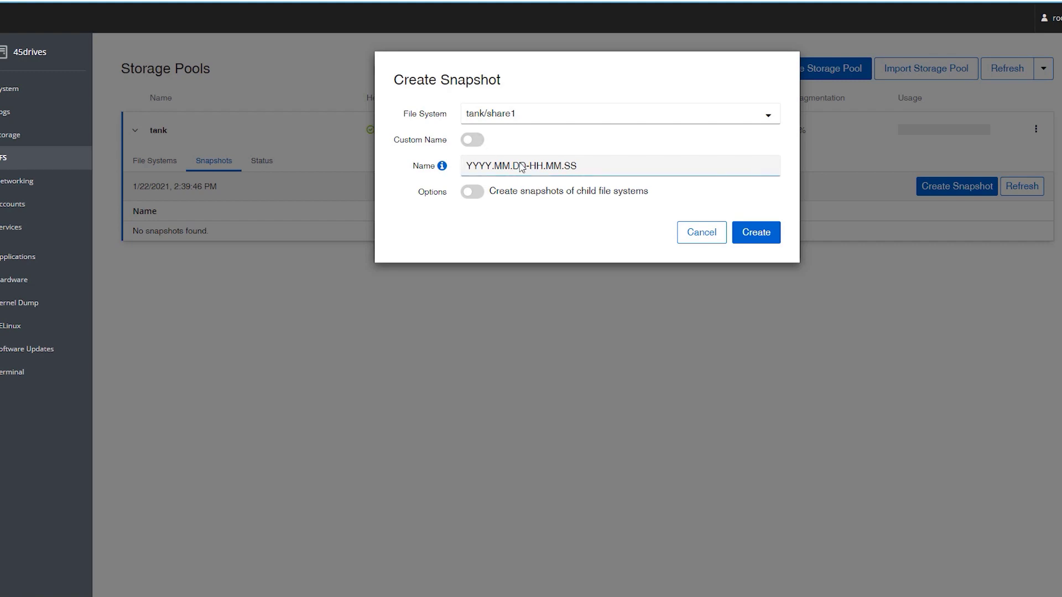
pyautogui.moveTo(592, 166); pyautogui.dragTo(459, 166)
pyautogui.click(530, 251)
pyautogui.click(473, 139)
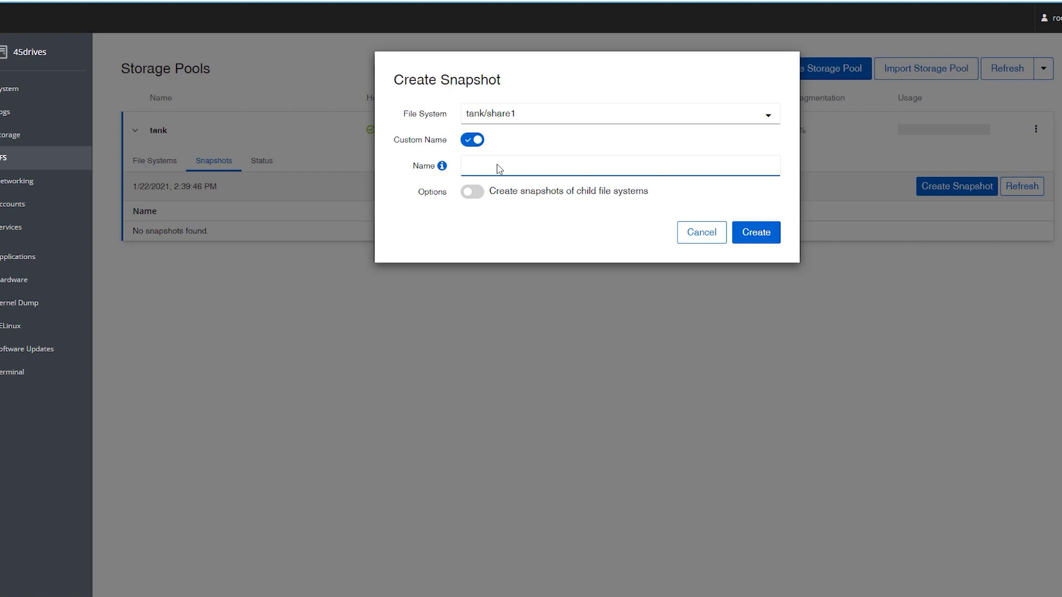
pyautogui.write('snap1')
pyautogui.click(774, 236)
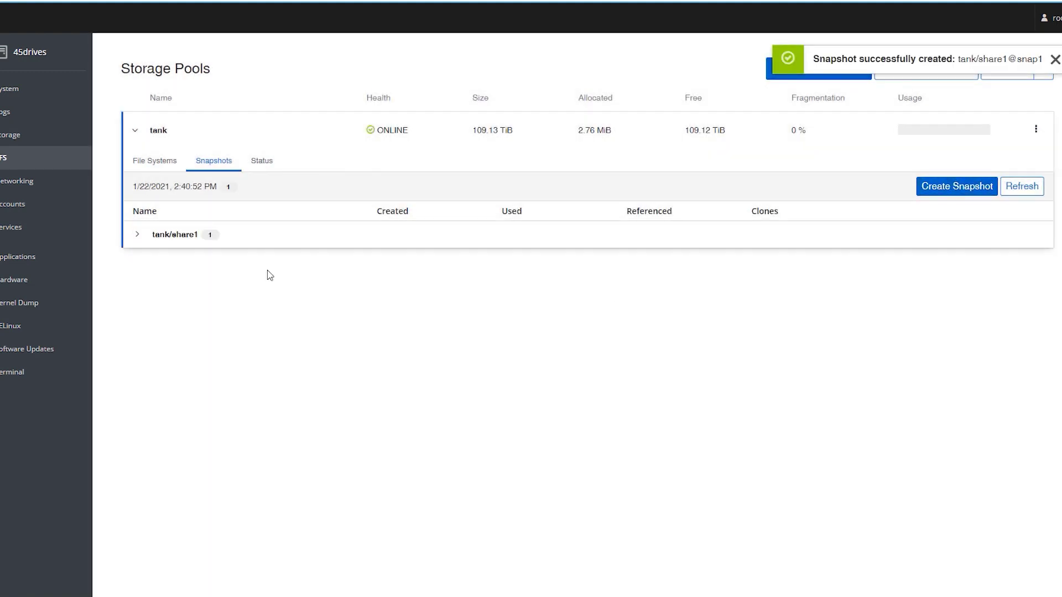
# Clone tank/share1@snap1 as a new file system named share-snap1.
pyautogui.click(138, 239)
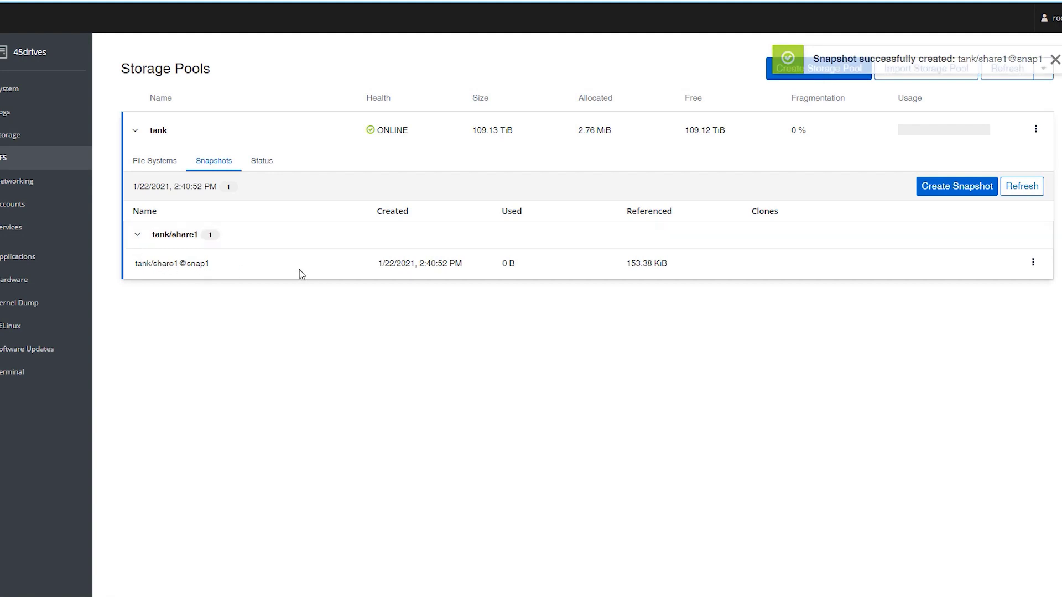
pyautogui.click(1034, 263)
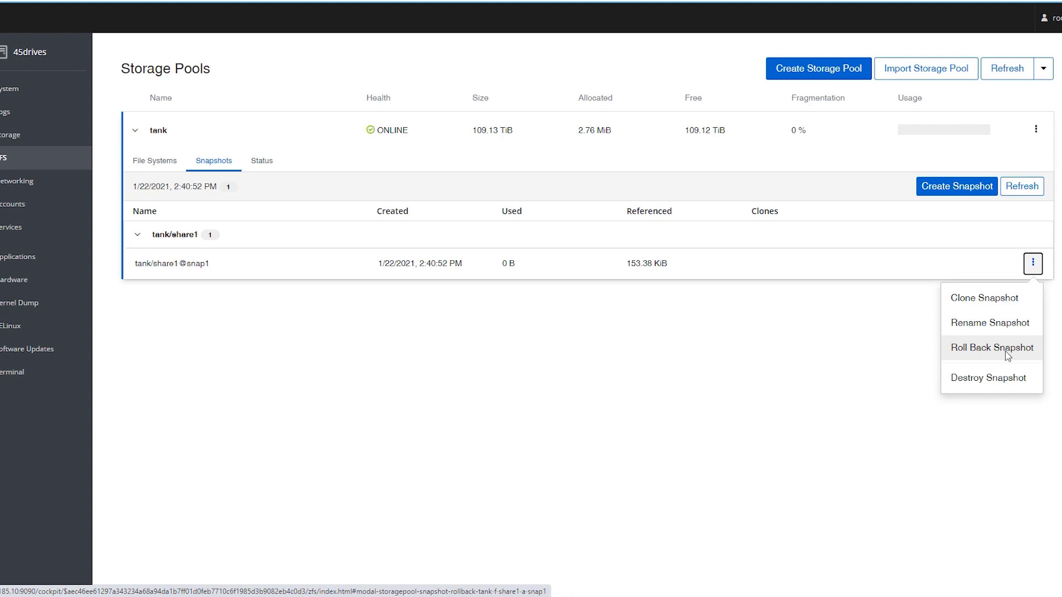
pyautogui.click(989, 303)
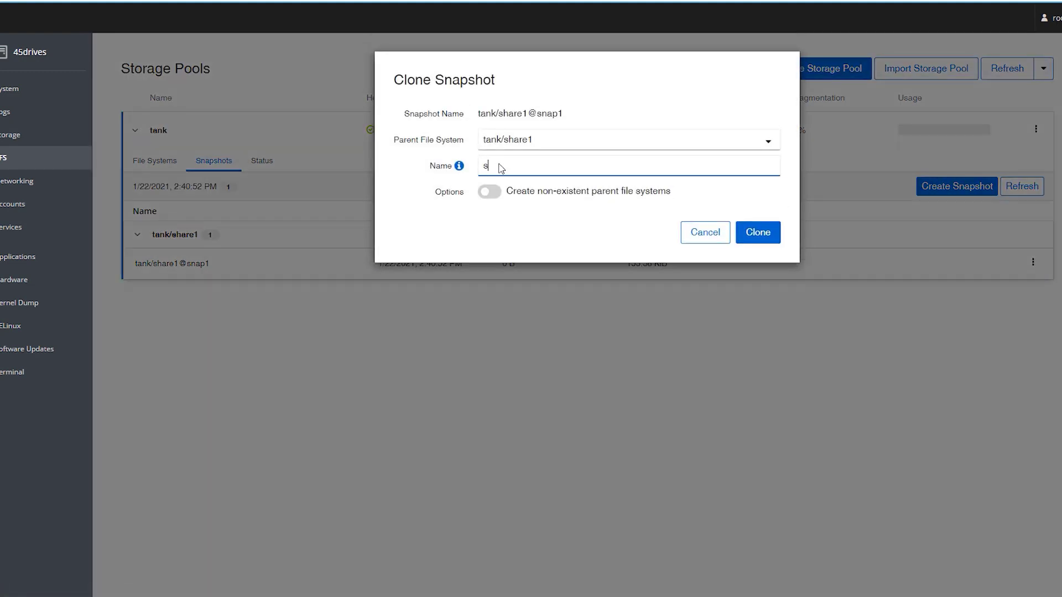
pyautogui.write('share-snap1')
pyautogui.click(750, 231)
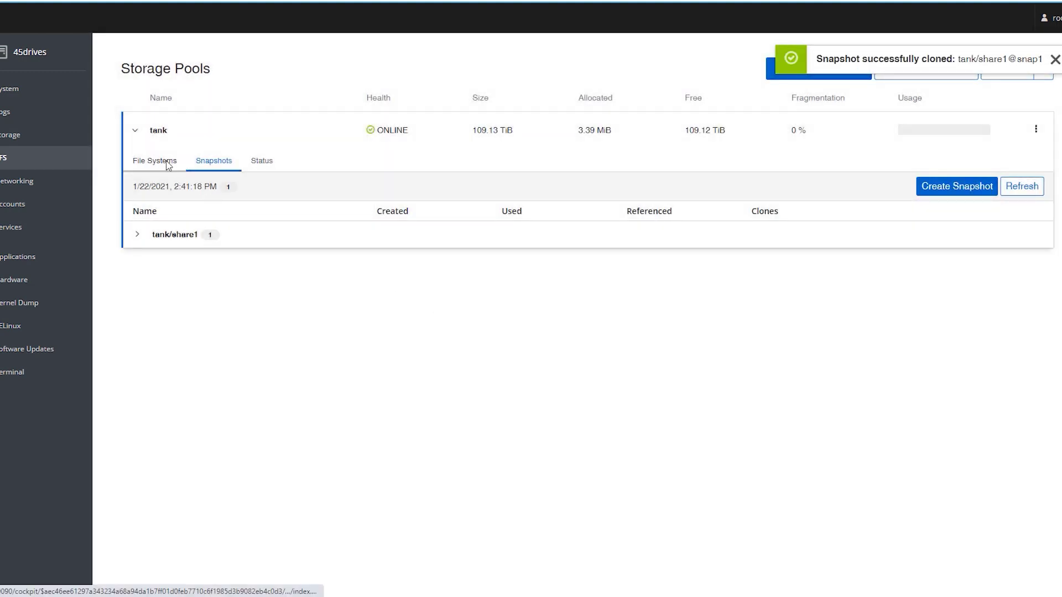
# In tank's File Systems list, open the action menu for the tank/share1/share-snap1 clone.
pyautogui.click(167, 164)
pyautogui.moveTo(164, 331); pyautogui.dragTo(907, 330)
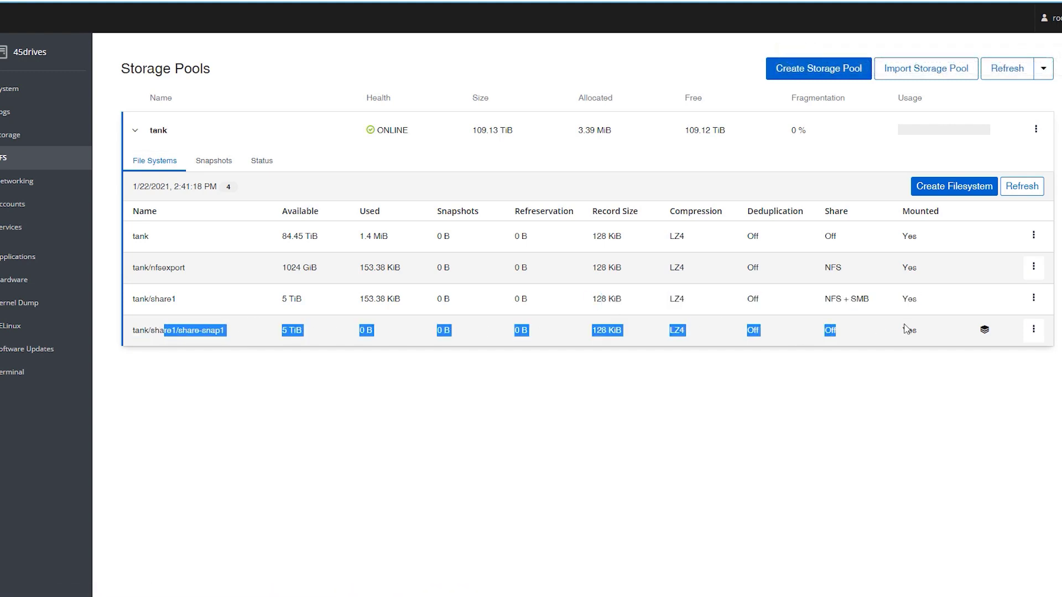
pyautogui.click(907, 329)
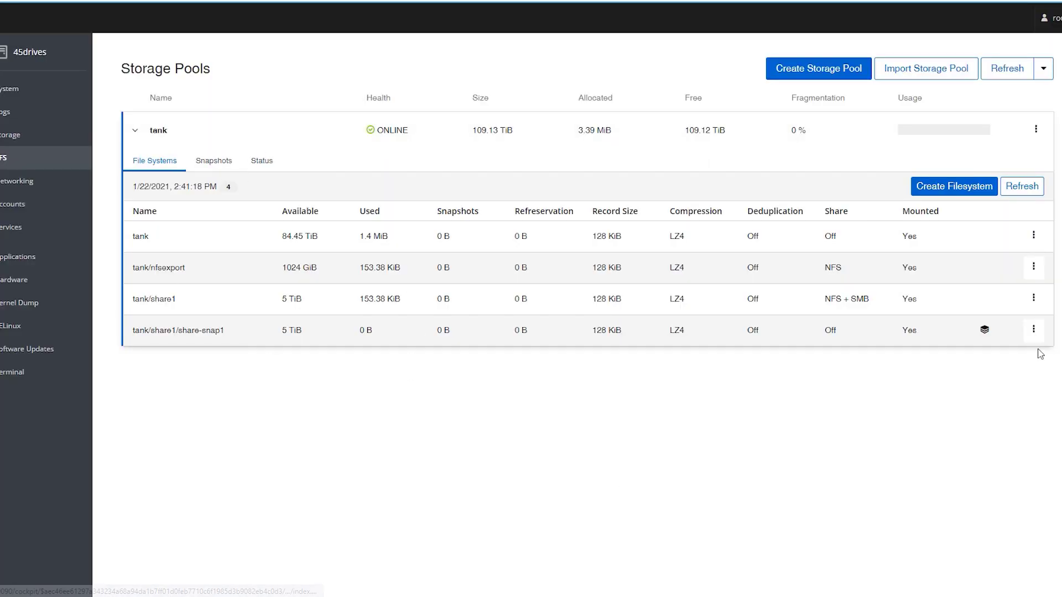
pyautogui.click(1034, 330)
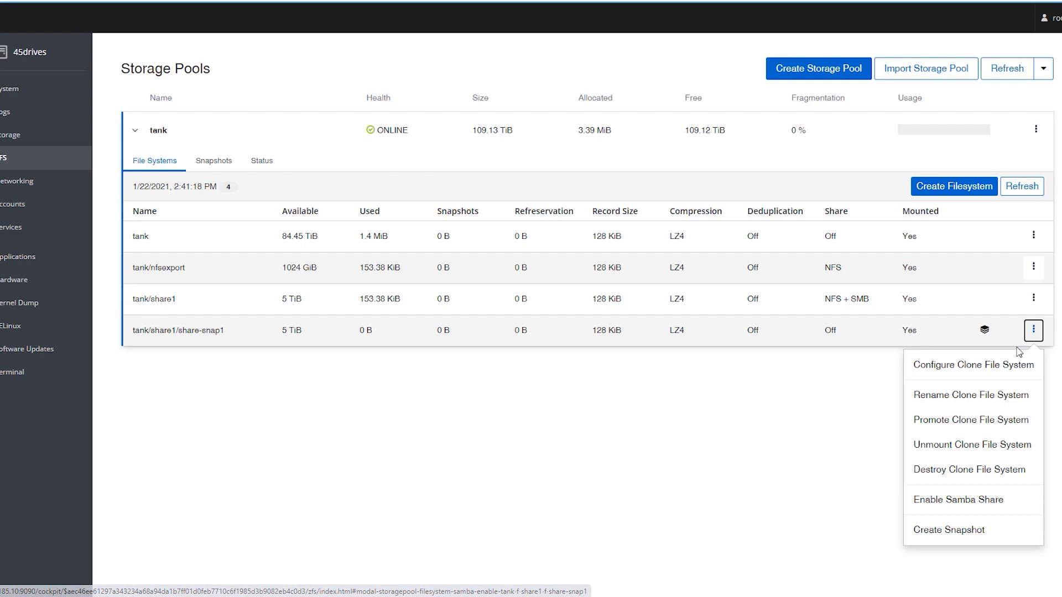
pyautogui.click(852, 344)
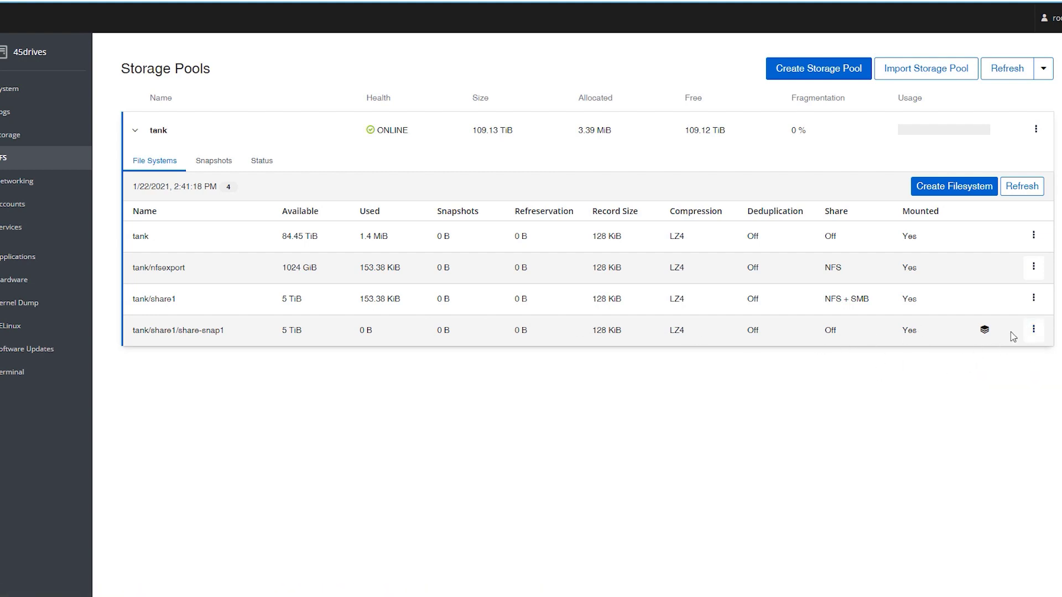
pyautogui.click(1033, 330)
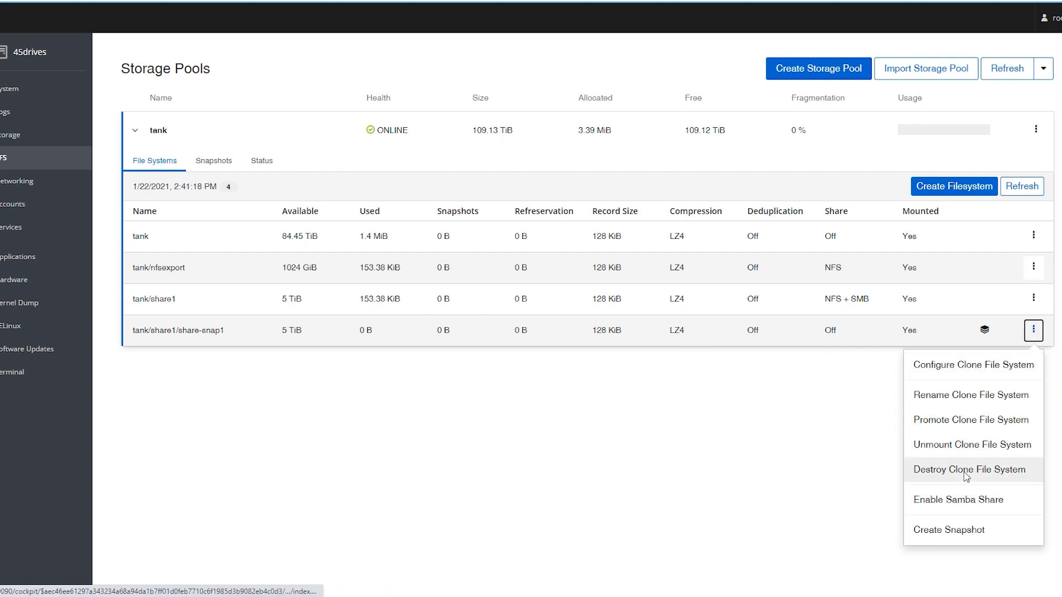
# Destroy the share-snap1 clone file system and reload tank's details.
pyautogui.click(965, 475)
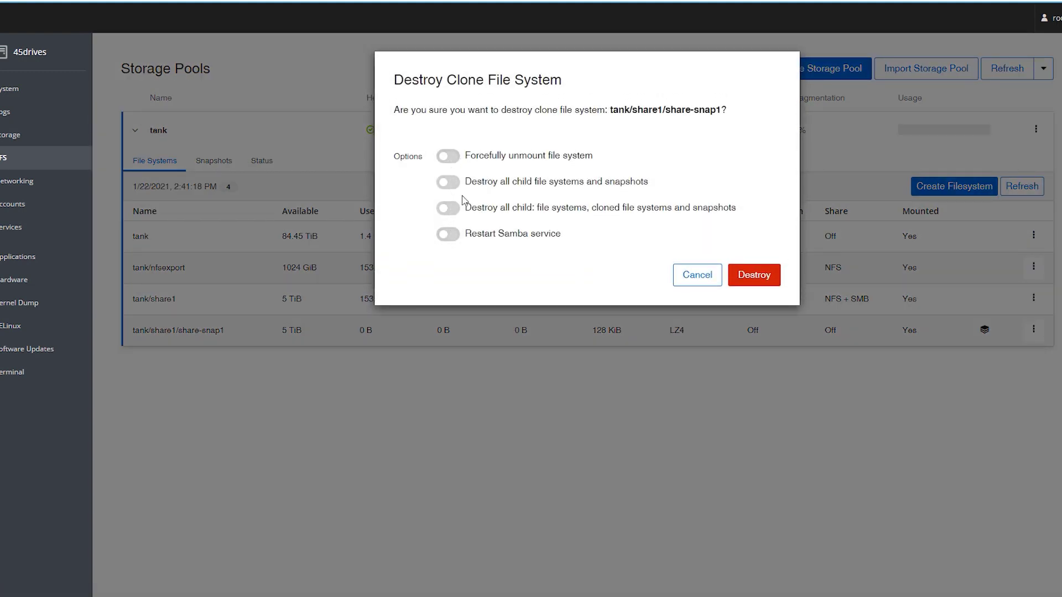
pyautogui.click(753, 275)
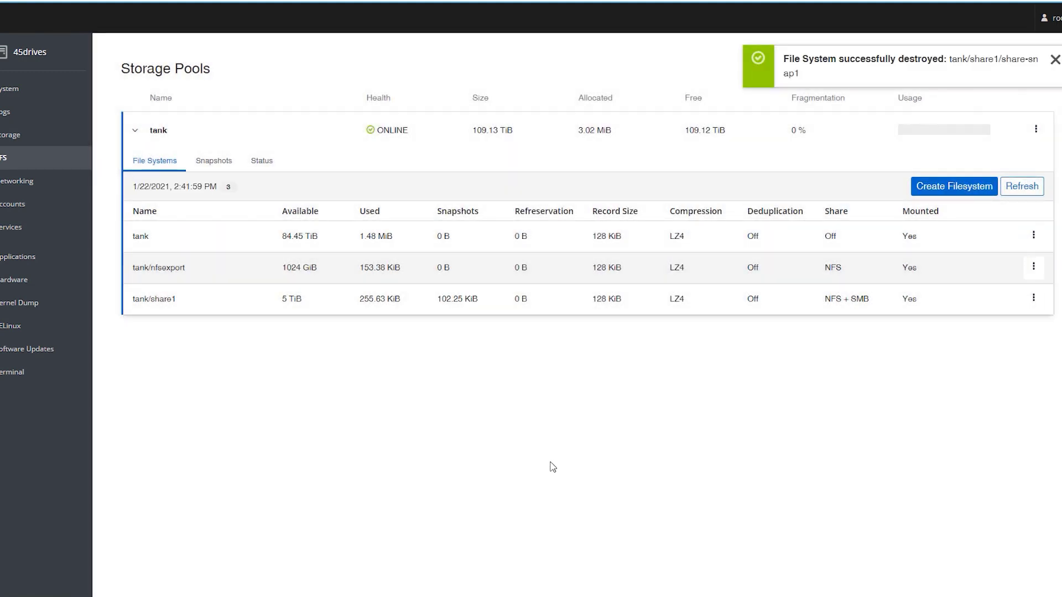
pyautogui.click(211, 142)
pyautogui.click(210, 142)
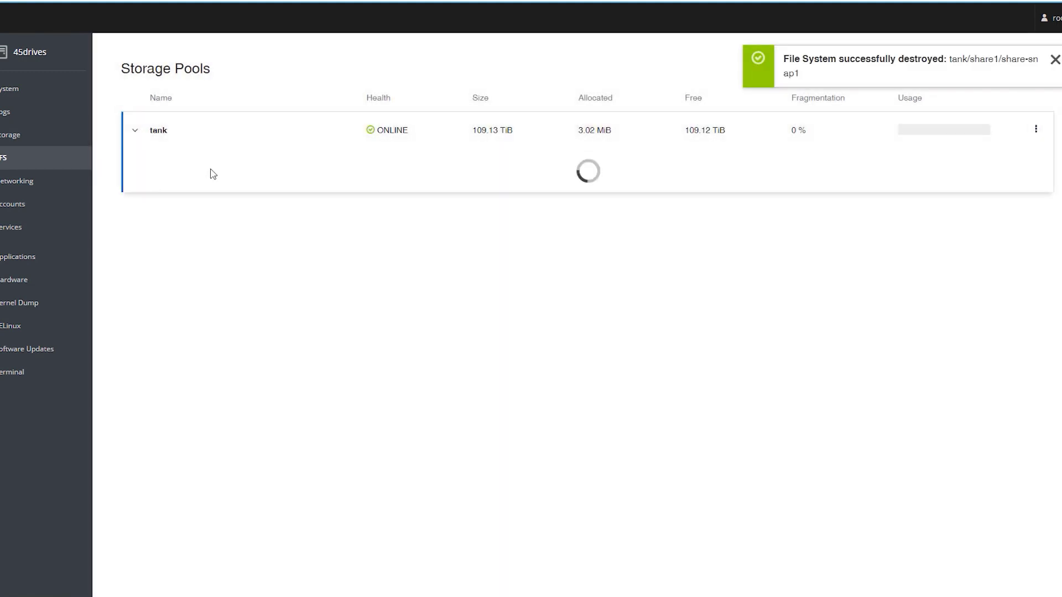
# Check that snap1 remains under tank/share1's snapshots, then return to File Systems.
pyautogui.click(213, 162)
pyautogui.click(218, 235)
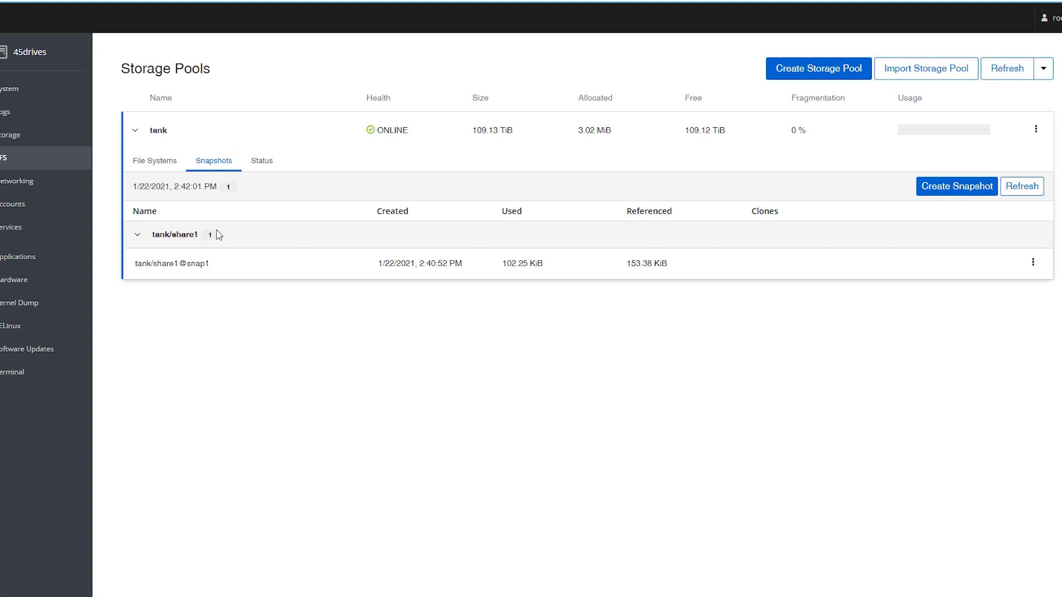
pyautogui.click(1033, 265)
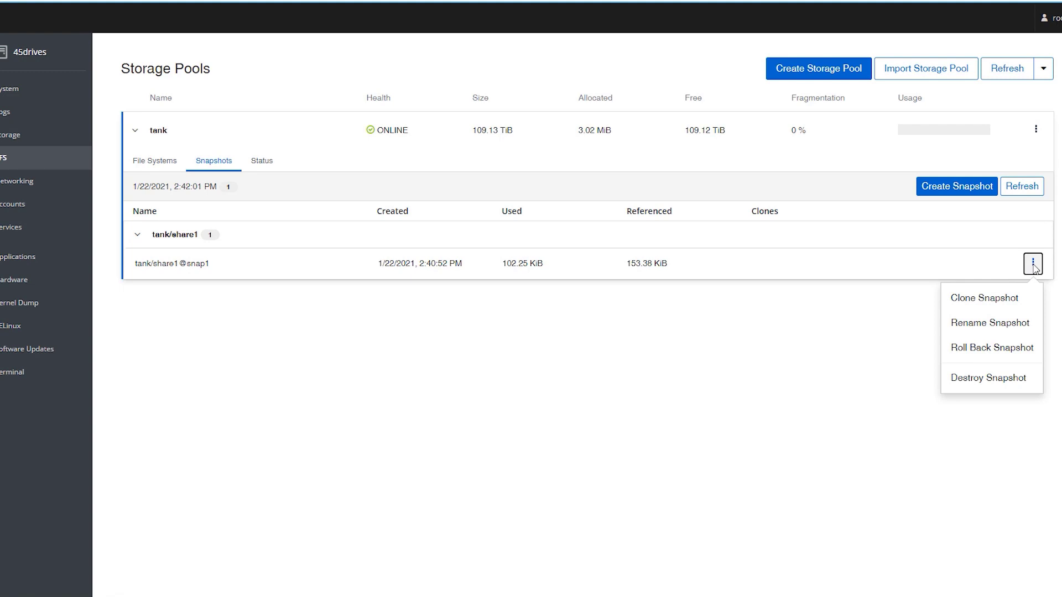
pyautogui.click(1033, 268)
pyautogui.click(142, 235)
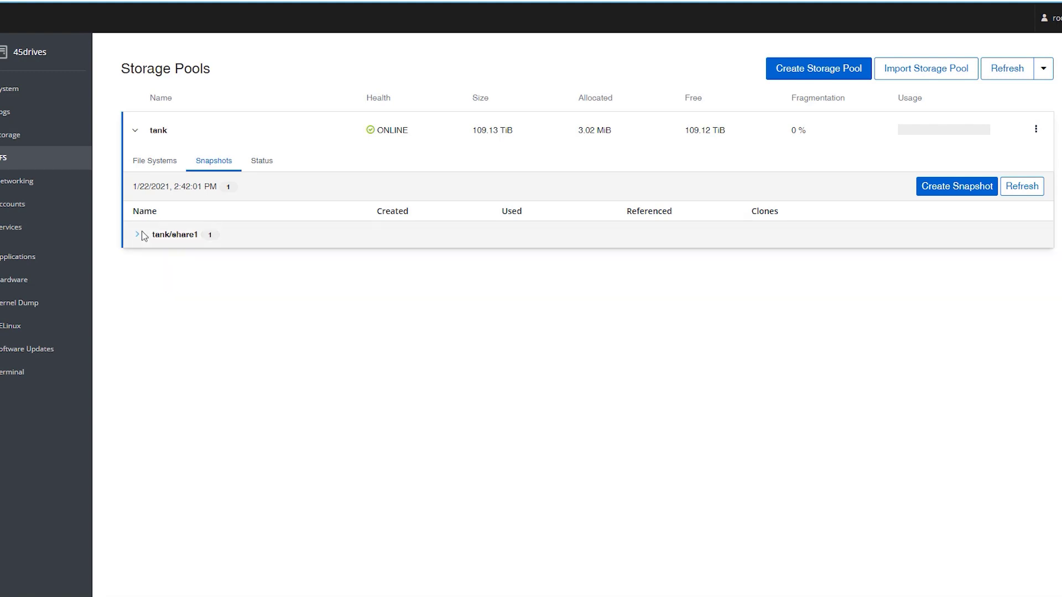
pyautogui.click(154, 169)
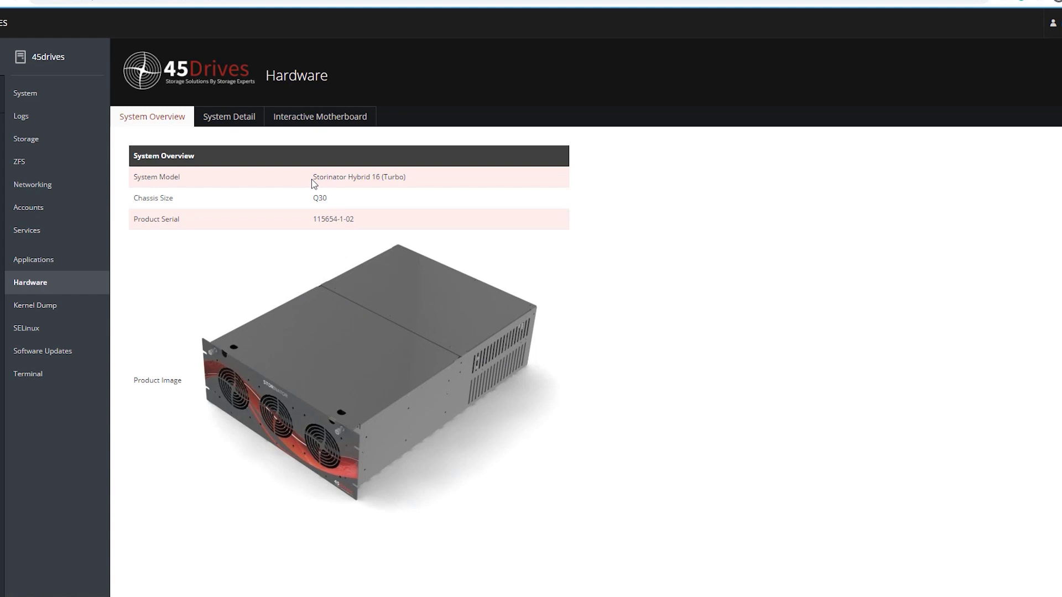
# Review the System Overview's Storinator Hybrid 16 (Turbo) model name and product serial.
pyautogui.moveTo(313, 183); pyautogui.dragTo(403, 182)
pyautogui.click(405, 187)
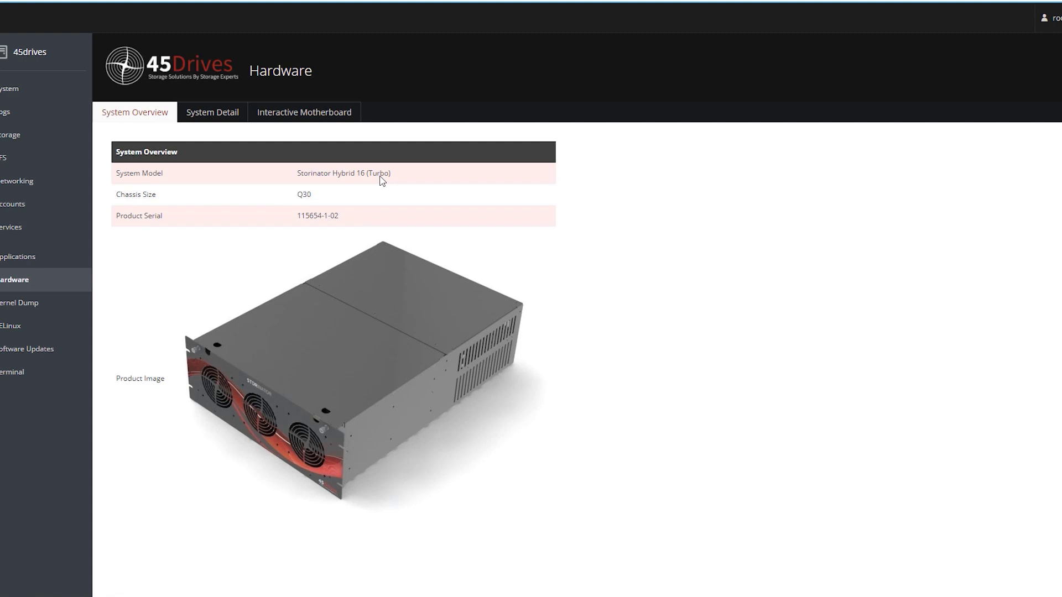
pyautogui.moveTo(340, 215); pyautogui.dragTo(297, 218)
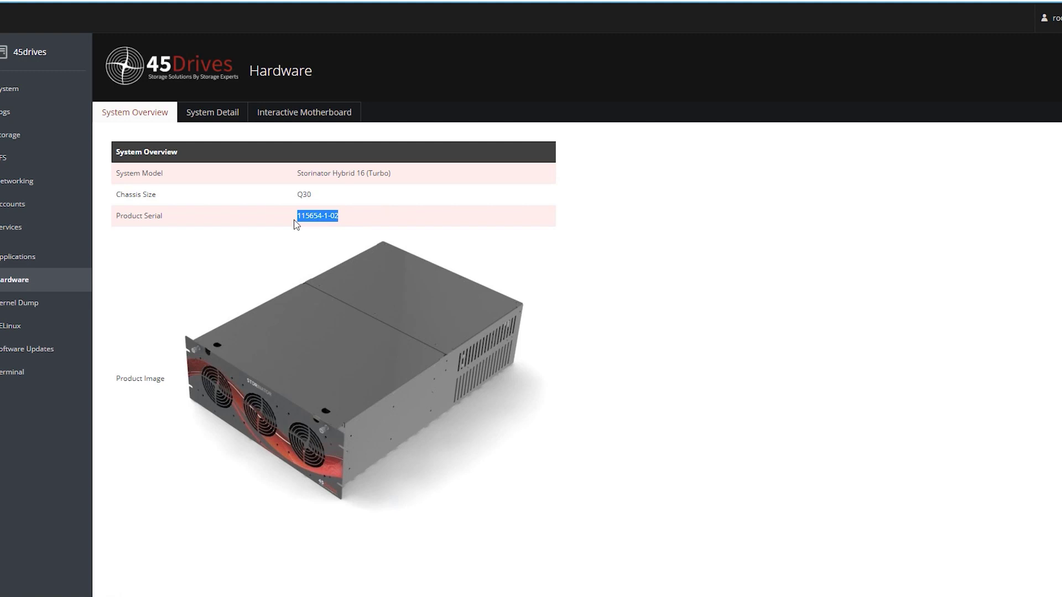
pyautogui.click(339, 217)
pyautogui.moveTo(339, 216); pyautogui.dragTo(303, 223)
pyautogui.click(360, 214)
pyautogui.moveTo(351, 224); pyautogui.dragTo(261, 228)
pyautogui.click(352, 221)
# Open System Detail and review the motherboard's manufacturer, model and serial.
pyautogui.click(231, 115)
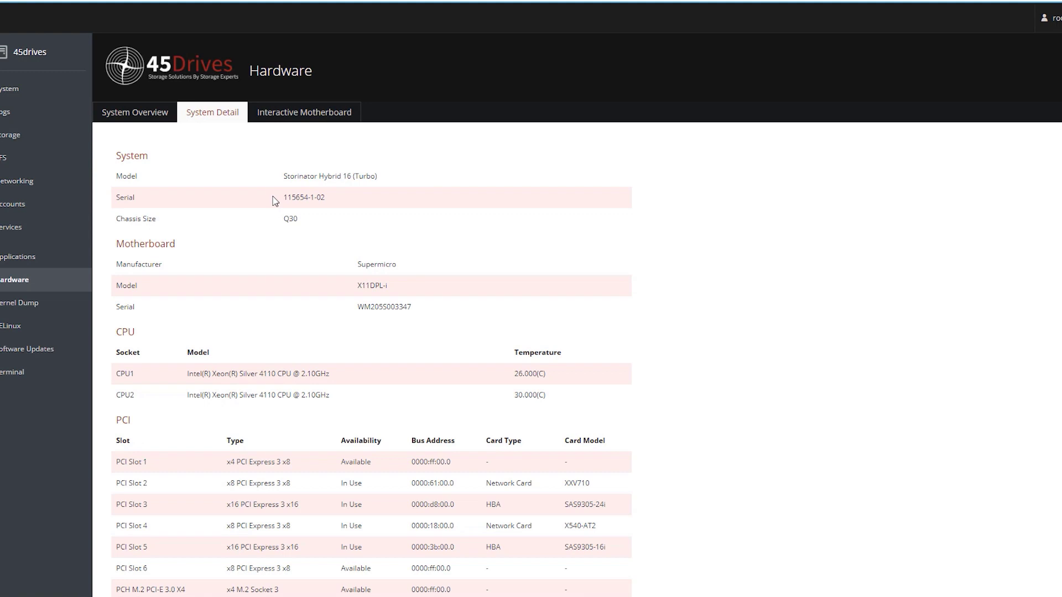
pyautogui.scroll(-1, 229, 286)
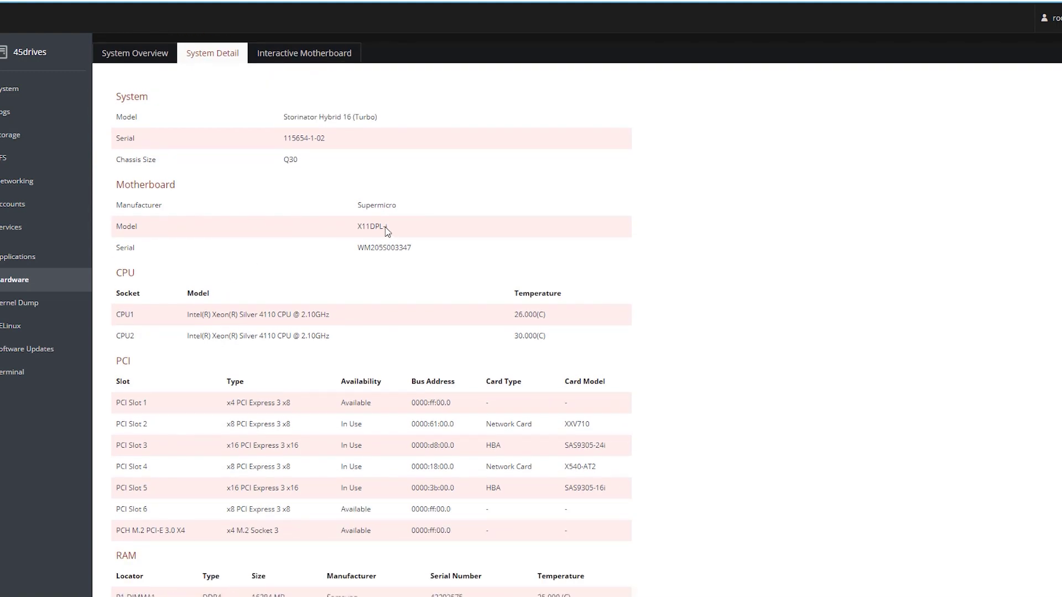
pyautogui.moveTo(411, 247); pyautogui.dragTo(289, 201)
pyautogui.click(463, 244)
# Review the PCI slot cards, CPU rows and RAM modules in System Detail.
pyautogui.scroll(-3, 462, 241)
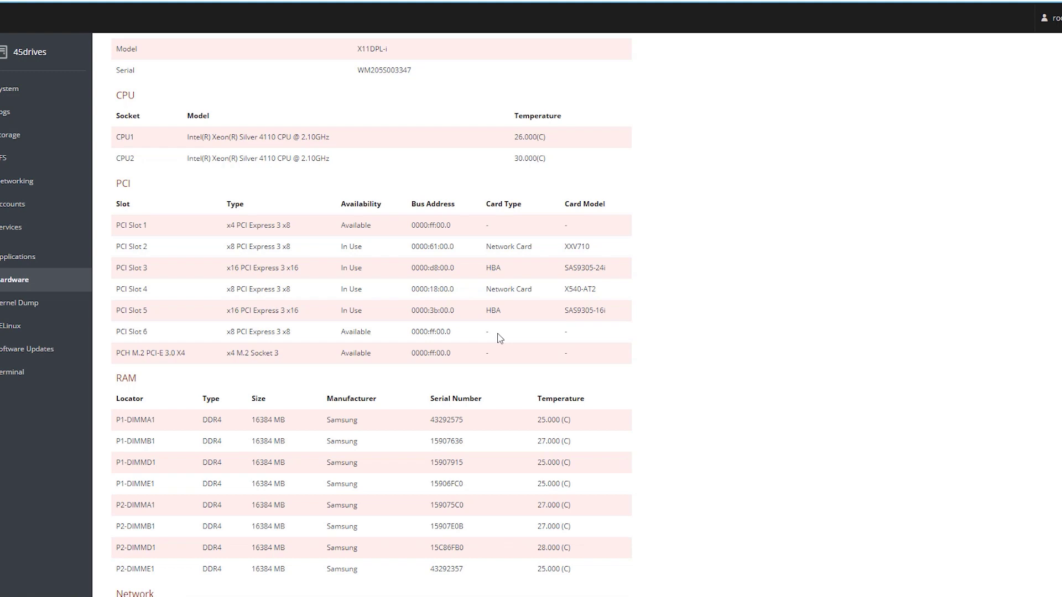
pyautogui.moveTo(589, 247); pyautogui.dragTo(114, 246)
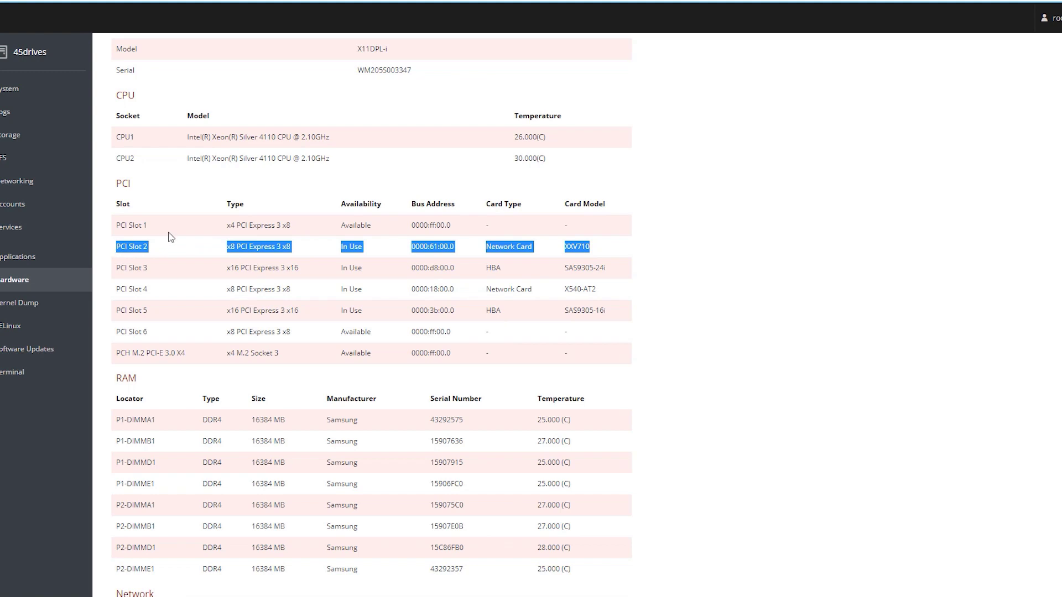
pyautogui.moveTo(620, 292); pyautogui.dragTo(401, 292)
pyautogui.click(487, 249)
pyautogui.moveTo(607, 271); pyautogui.dragTo(713, 299)
pyautogui.moveTo(205, 354); pyautogui.dragTo(393, 303)
pyautogui.click(393, 303)
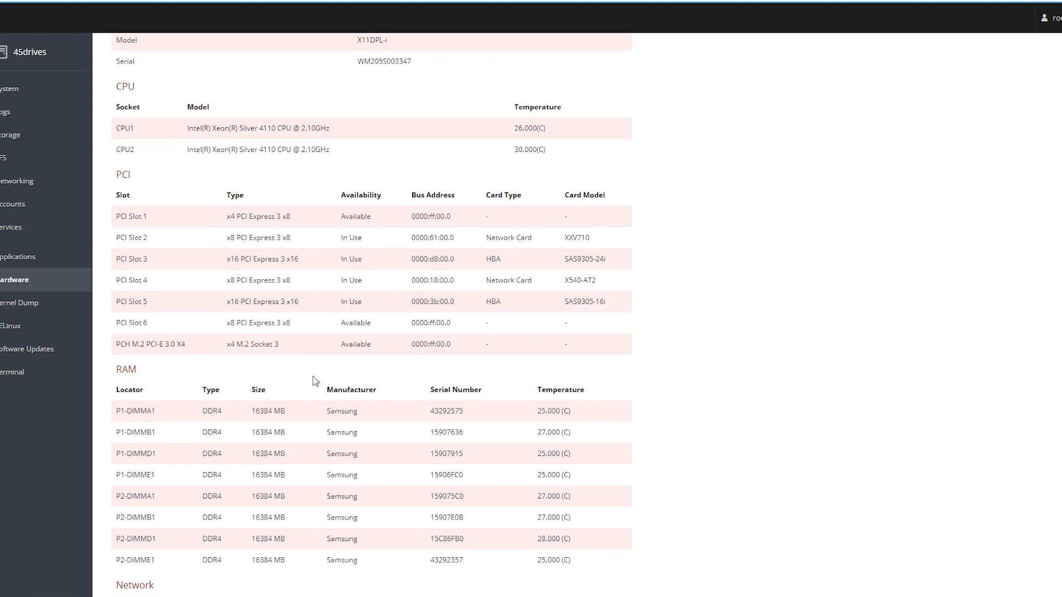
pyautogui.scroll(-3, 310, 313)
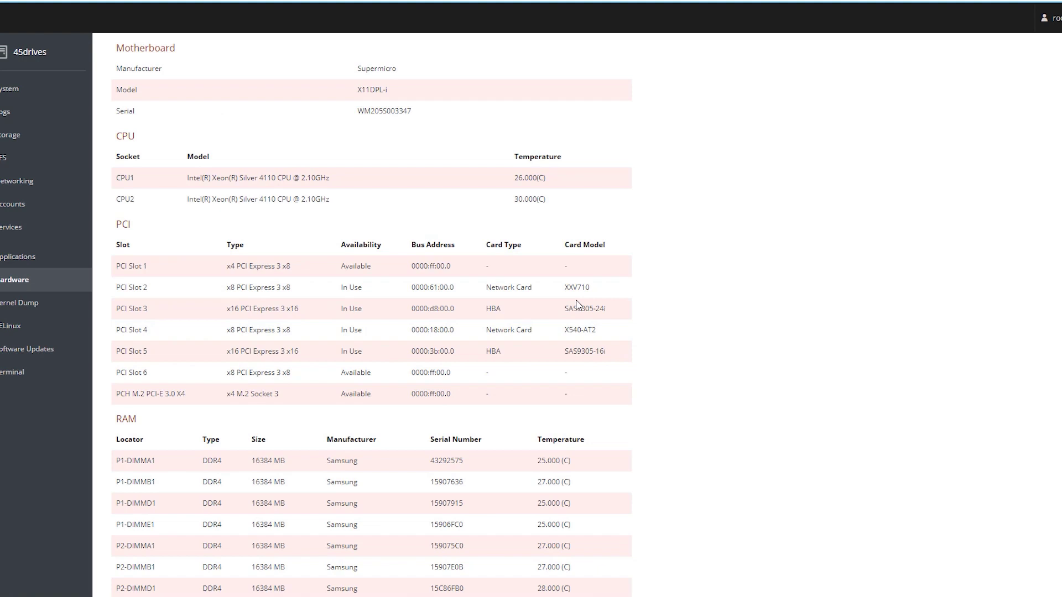
pyautogui.moveTo(570, 207); pyautogui.dragTo(372, 202)
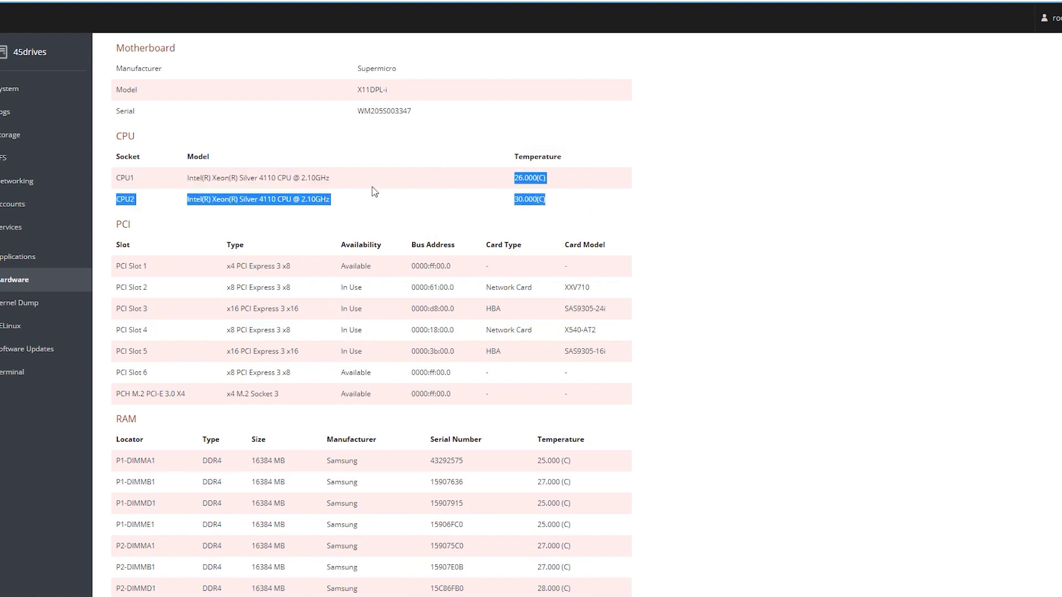
pyautogui.click(372, 202)
pyautogui.scroll(-4, 342, 248)
pyautogui.scroll(7, 318, 312)
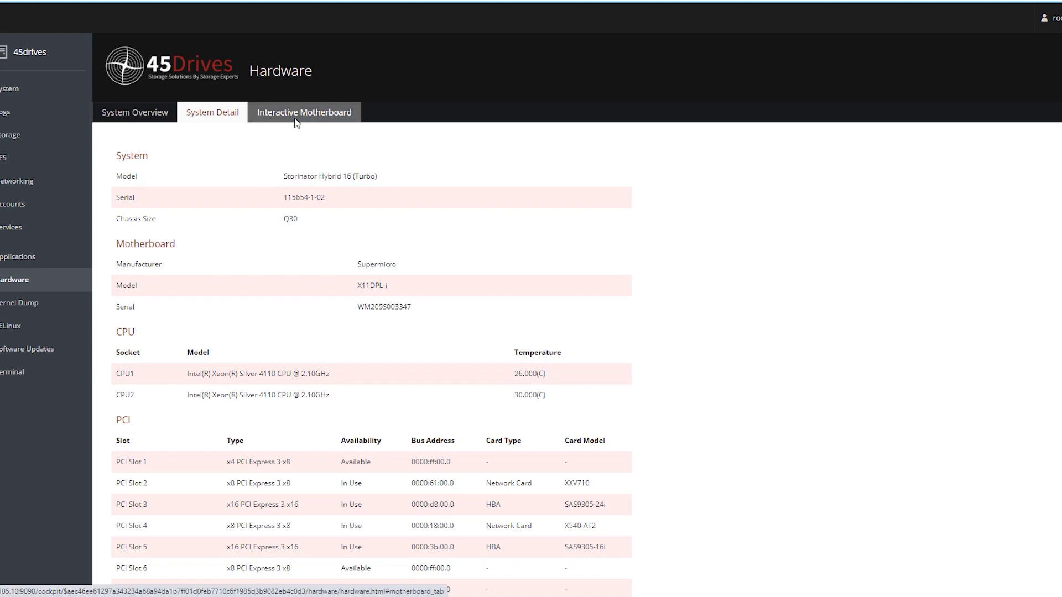
pyautogui.click(296, 119)
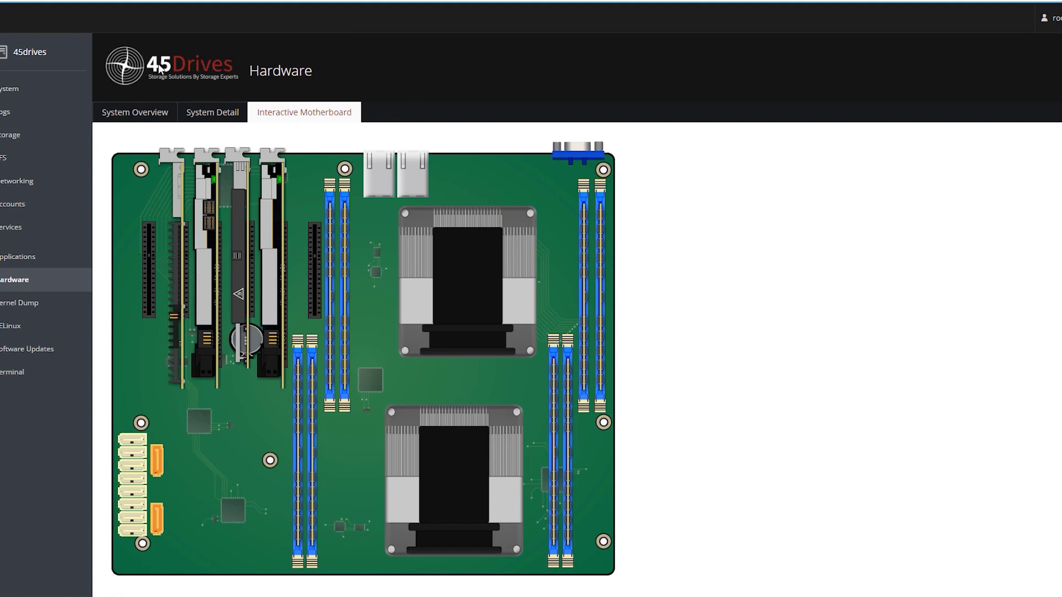
pyautogui.moveTo(169, 204)
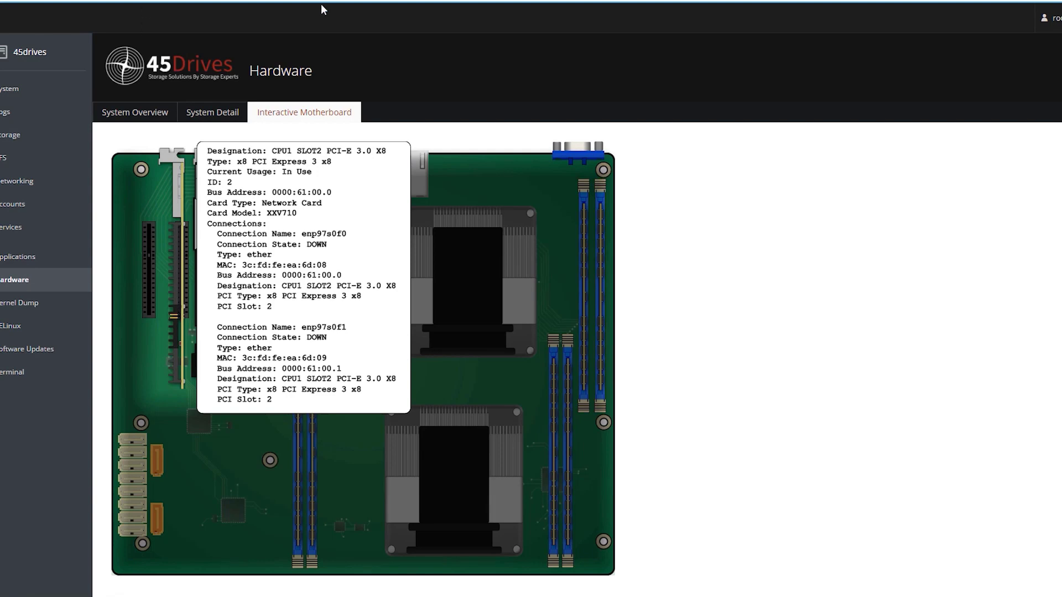
pyautogui.moveTo(169, 177)
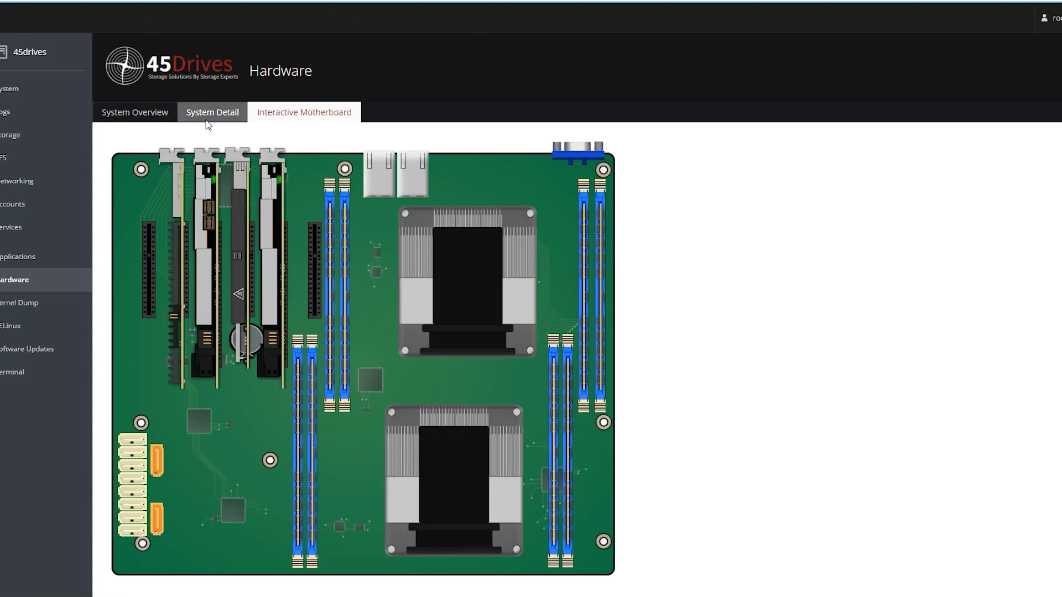
pyautogui.moveTo(218, 208)
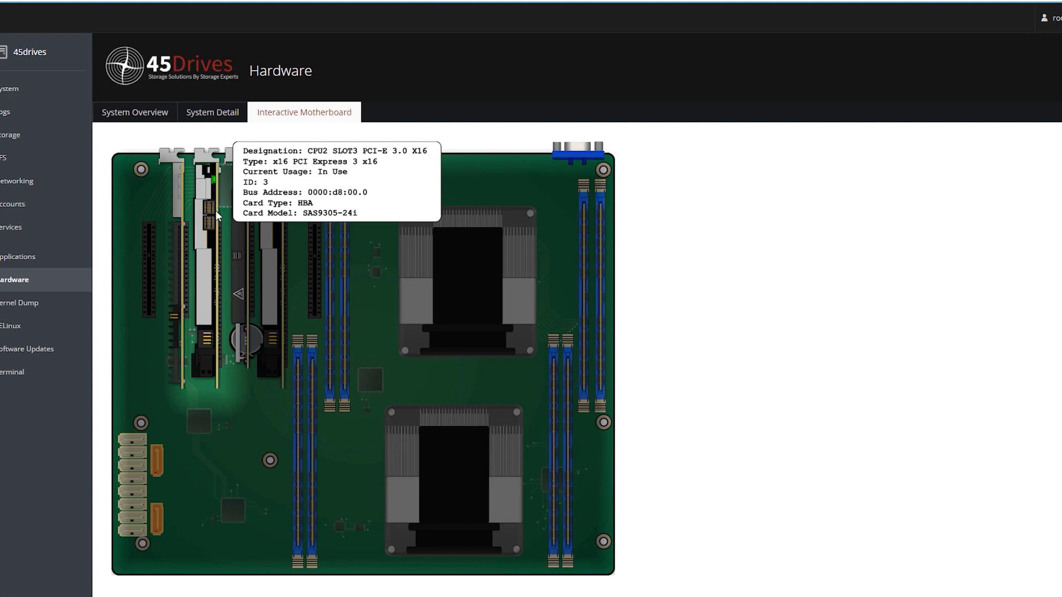
pyautogui.moveTo(242, 220)
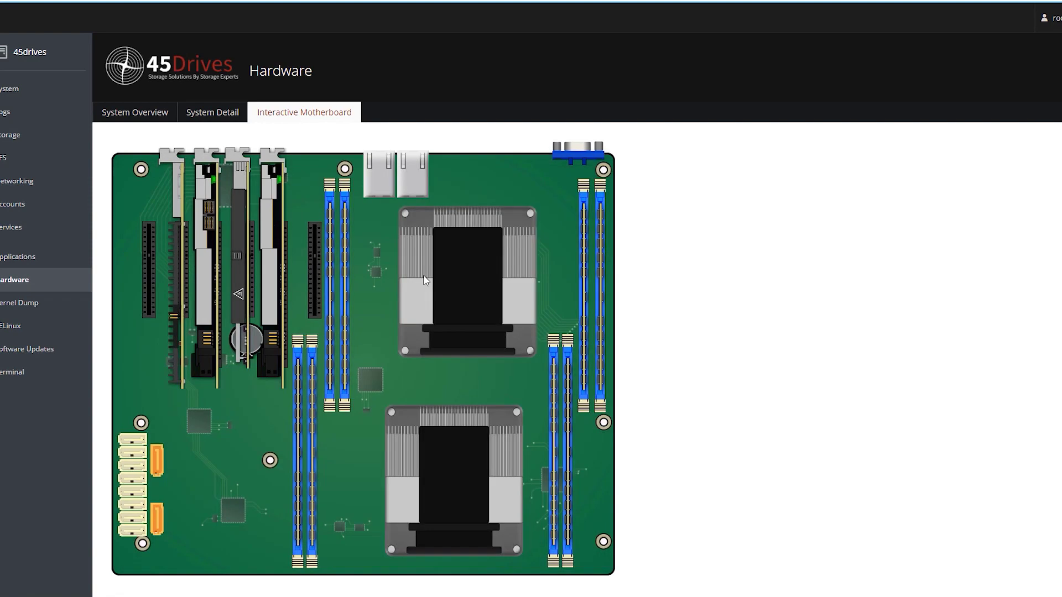
pyautogui.moveTo(448, 269)
pyautogui.moveTo(602, 278)
pyautogui.moveTo(471, 277)
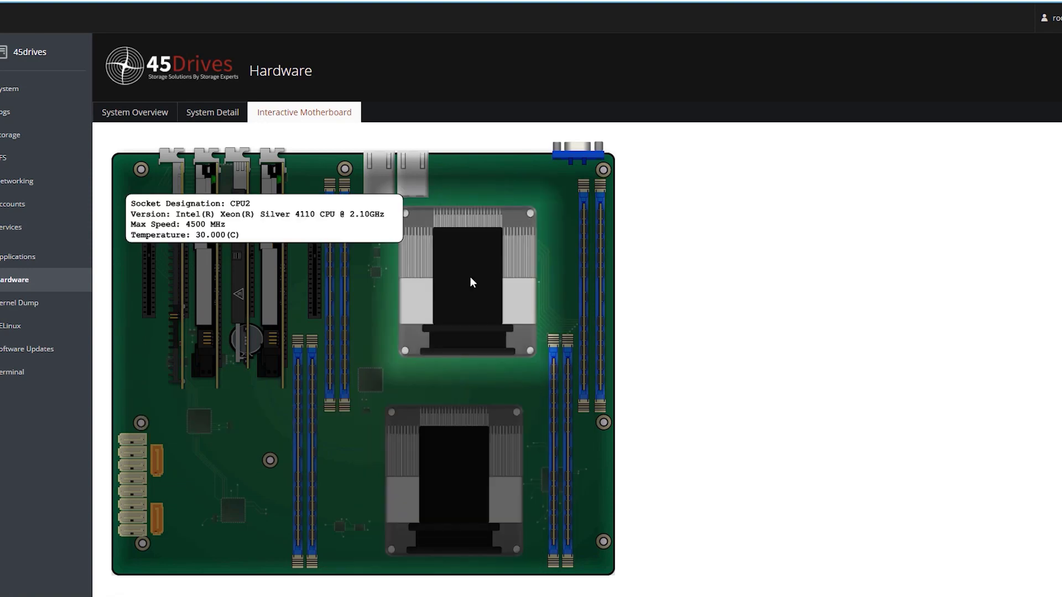
pyautogui.click(198, 115)
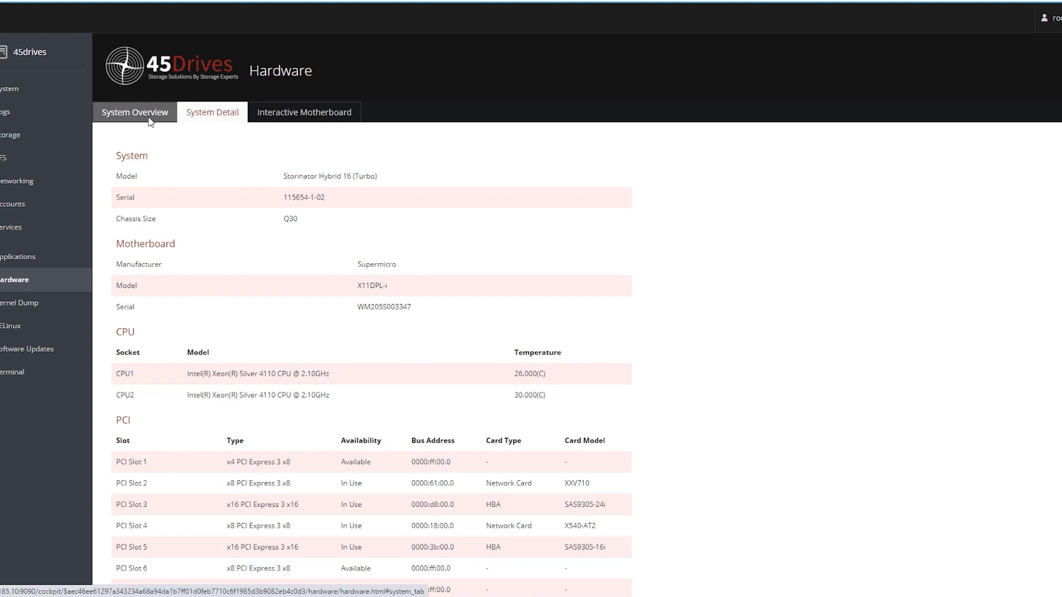
# Return to the System Overview page showing the Storinator Hybrid 16 (Turbo) Q30 chassis.
pyautogui.click(149, 117)
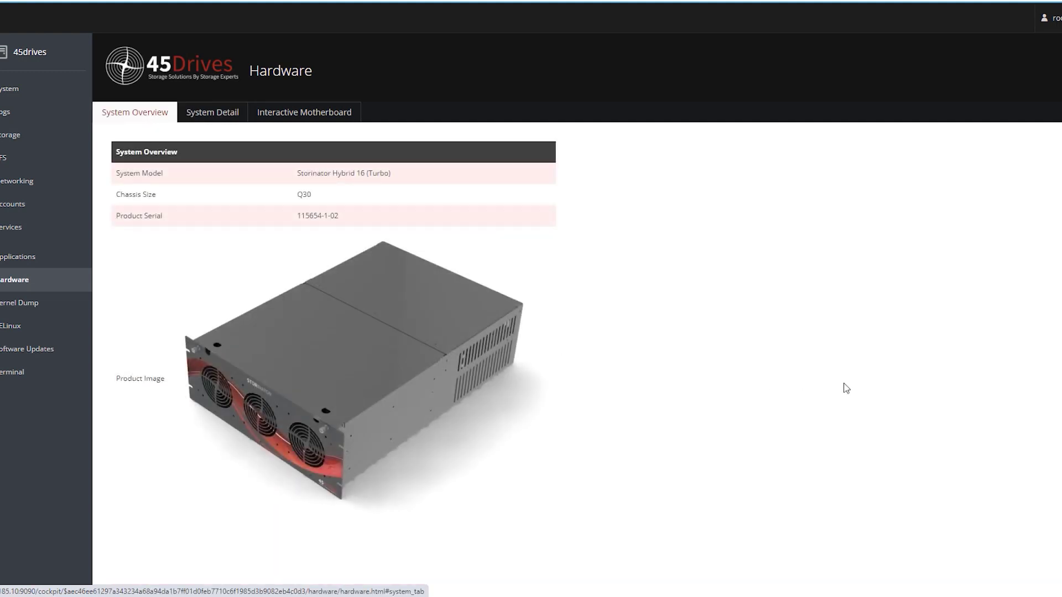